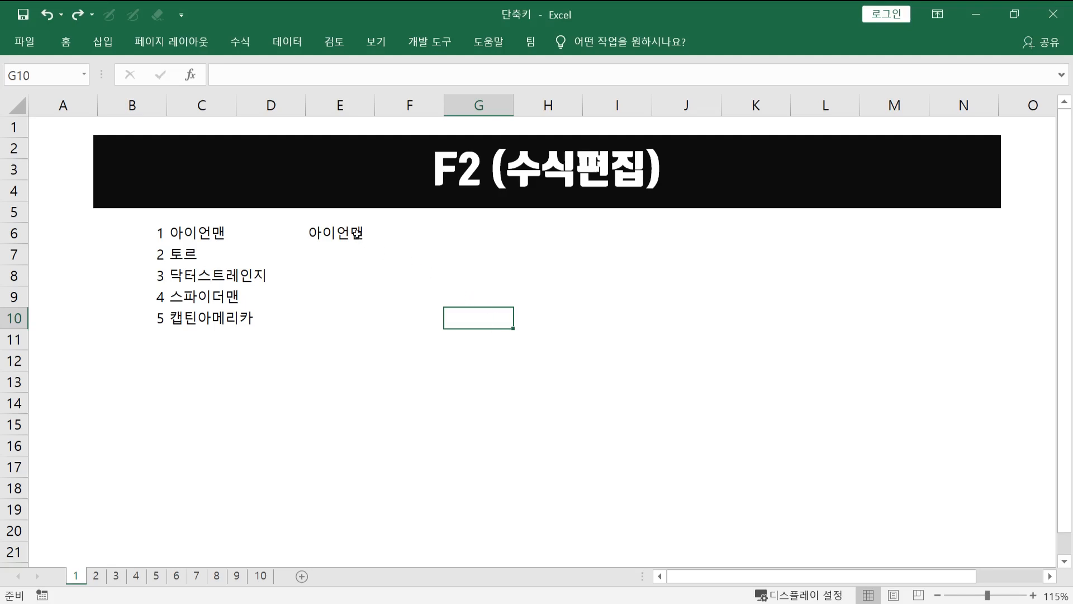
- View the formula in cell E6 and open cell C6 for in-cell editing
left_click(357, 234)
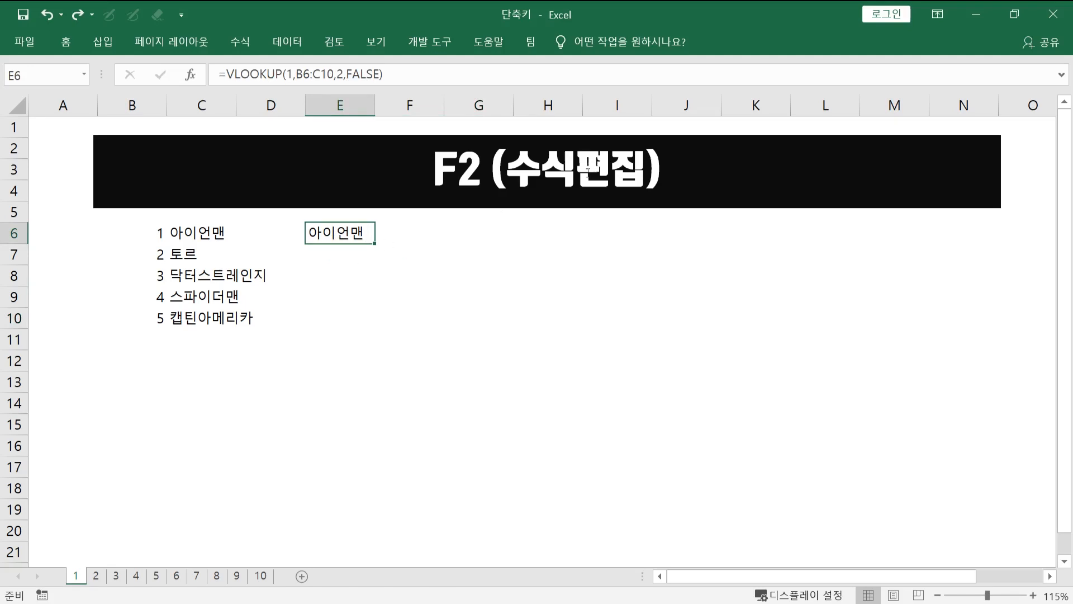
left_click(457, 278)
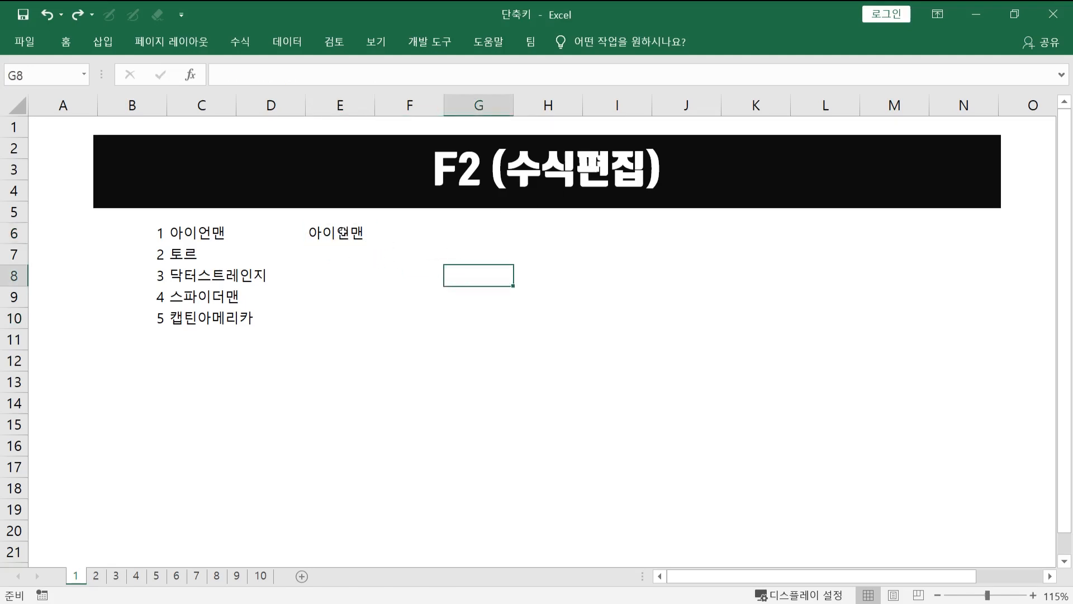
left_click(187, 233)
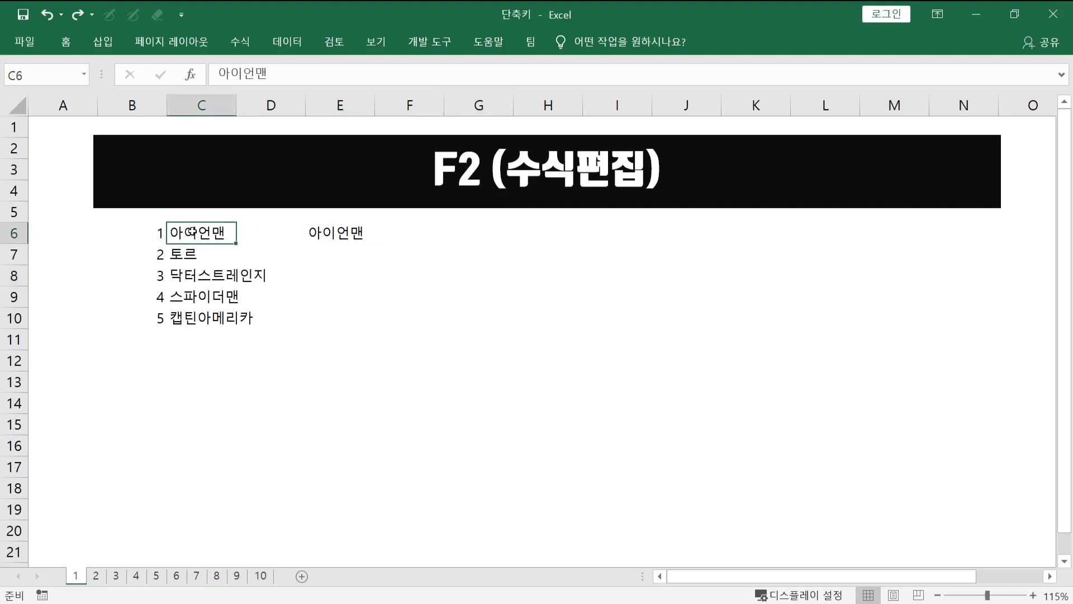
key("F2")
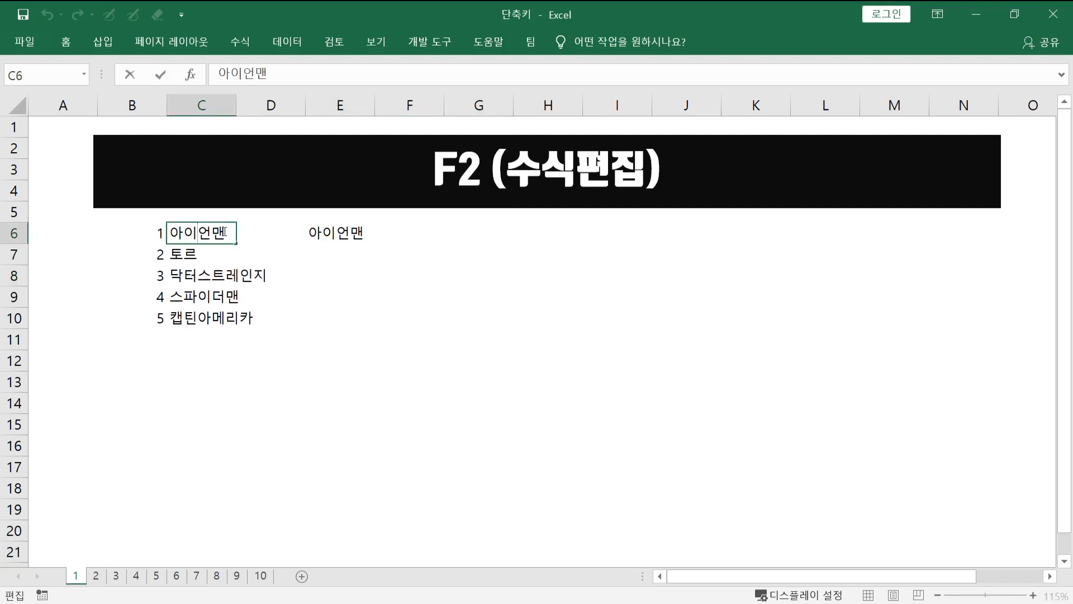
left_click(206, 253)
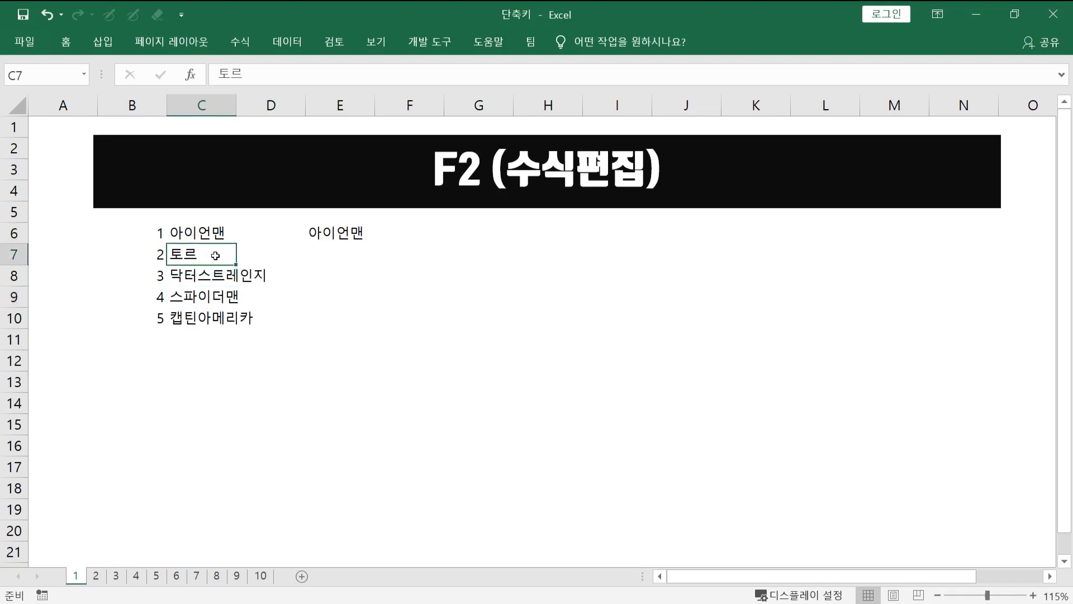
left_click(206, 219)
left_click(205, 252)
left_click(215, 219)
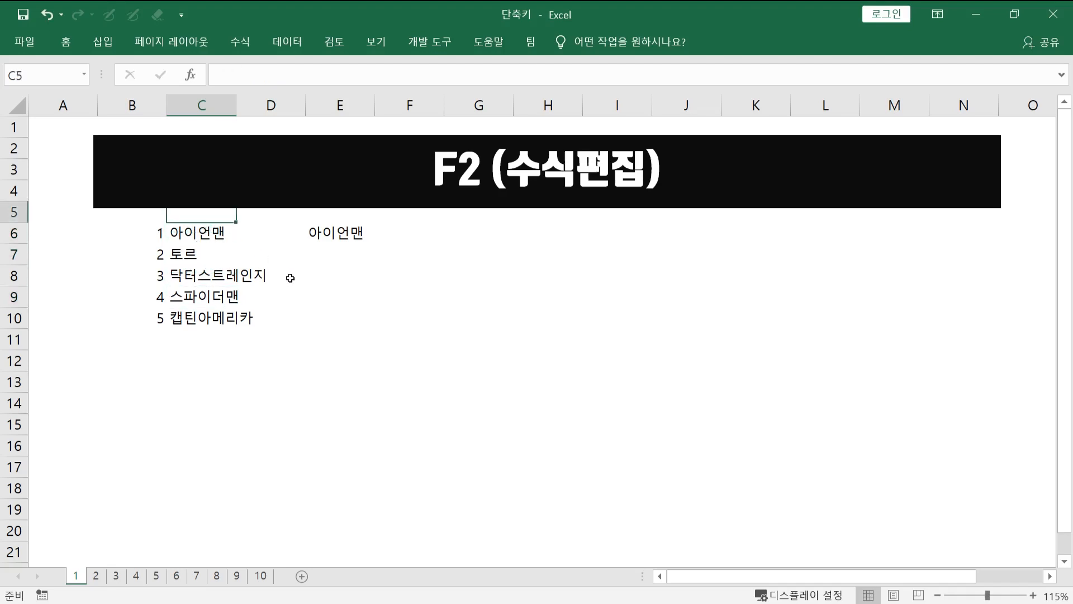
left_click(205, 233)
key("Down")
key("Down")
key("Left")
key("Up")
key("Right")
key("Down")
key("Left")
key("Down")
key("Right")
key("Up")
key("Left")
key("Right")
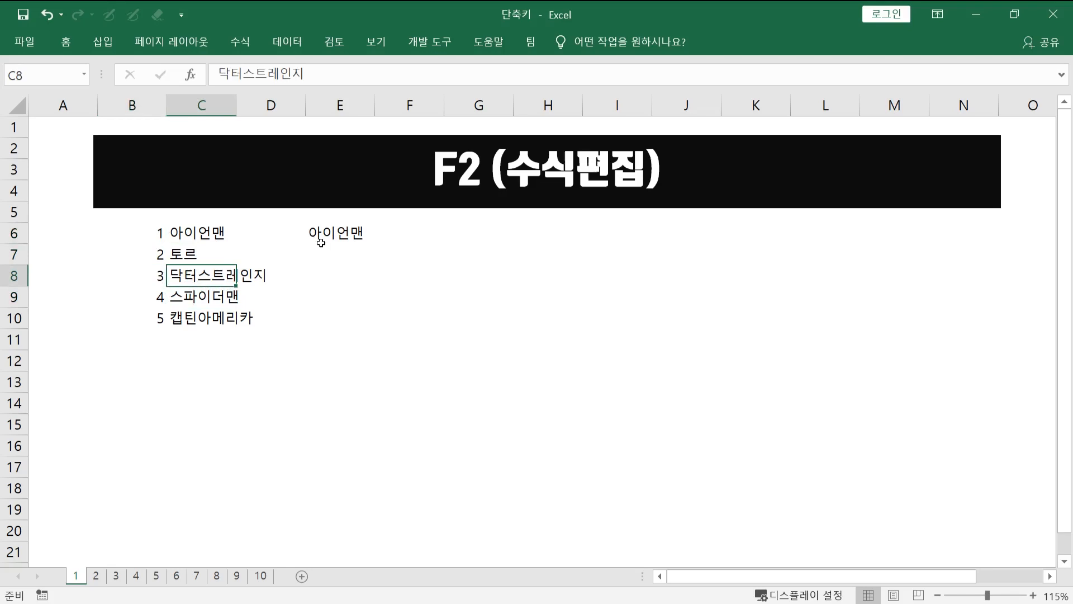
- Edit the text in cell C8 in place to read "닥터 스트레인지"
key("F2")
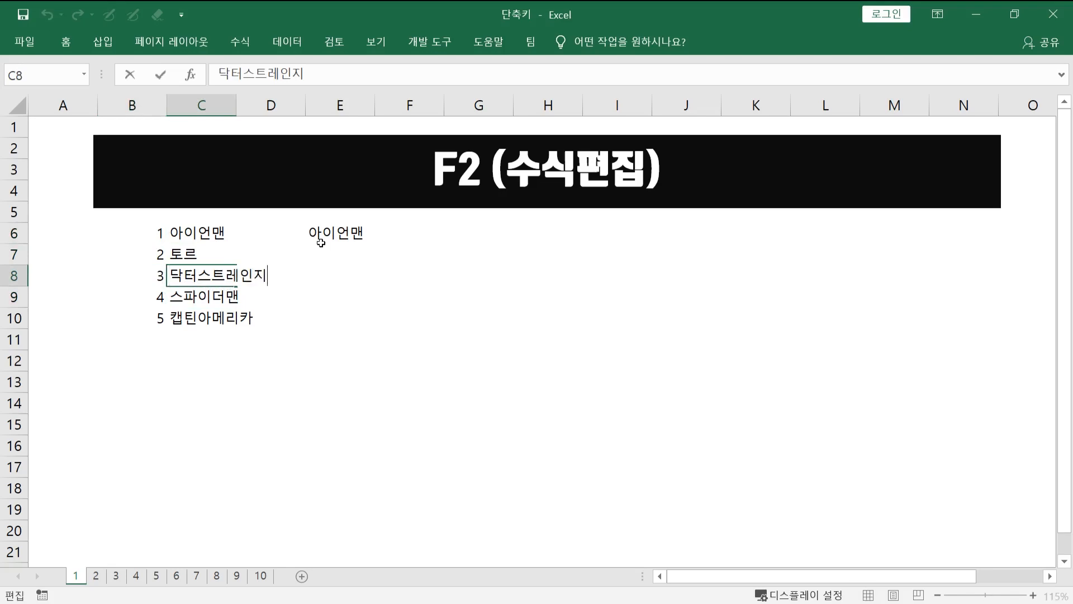
key("BackSpace")
key("BackSpace")
key("BackSpace")
key("BackSpace")
key("BackSpace")
type("tm")
key("BackSpace")
key("BackSpace")
key("BackSpace")
key("Hangul")
type("스")
key("BackSpace")
key("BackSpace")
type("스트레인지")
key("Return")
- Open the VLOOKUP formula in cell E6 for in-cell editing and step back through its arguments to the lookup value
key("Up")
key("Right")
key("Up")
key("Up")
key("Right")
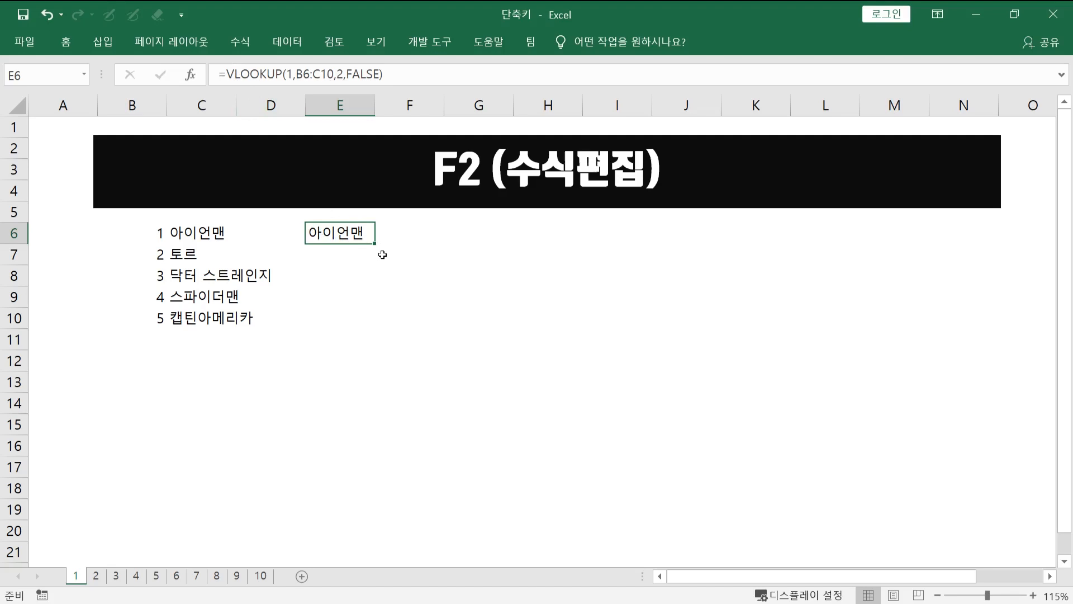
key("F2")
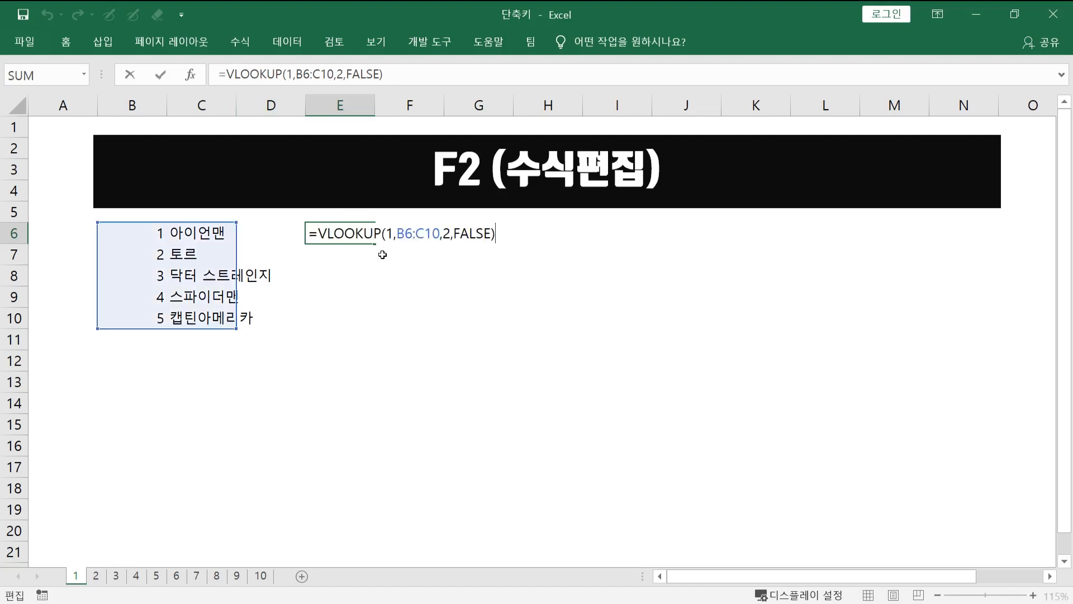
key("Left")
key("Left")
key("Left")
key("Left")
key("Left")
key("Left")
key("Left")
key("Left")
key("Left")
key("Left")
key("Left")
key("Left")
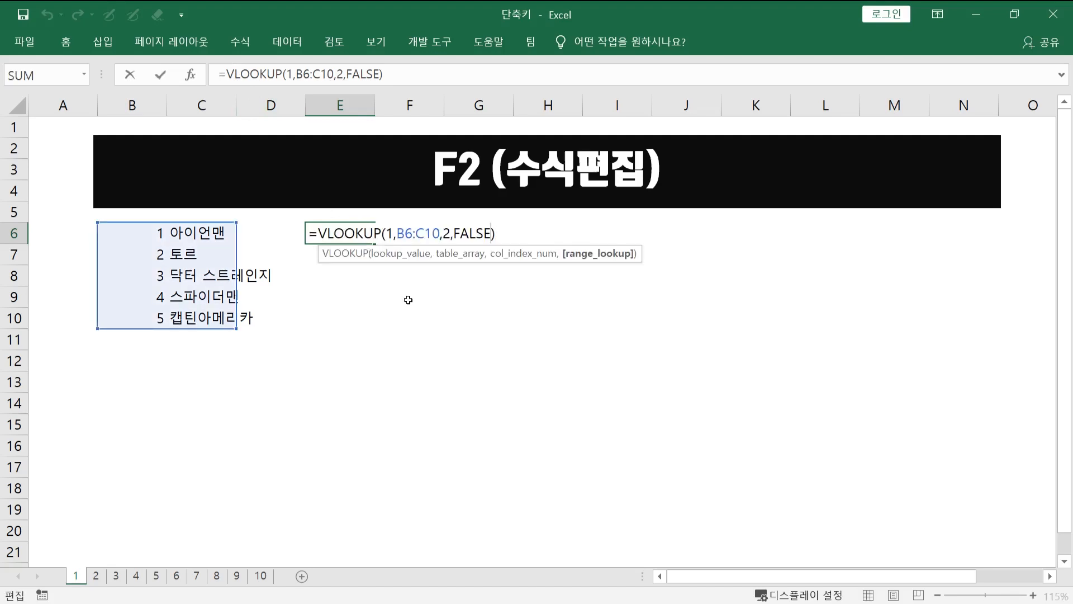
key("Left")
key("Left")
key("Left")
key("Left")
key("Left")
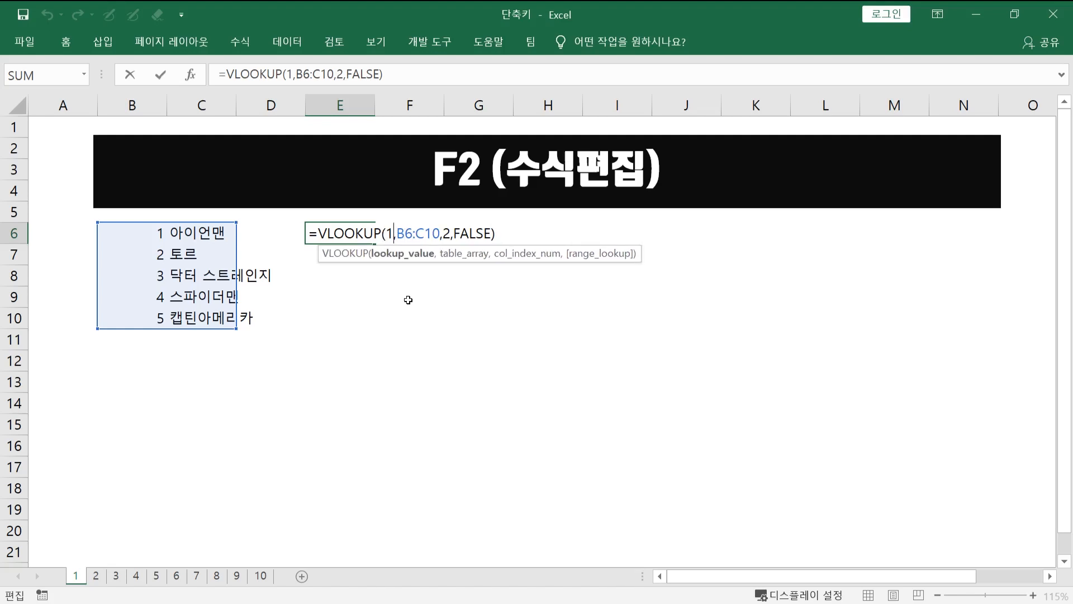
key("Return")
key("Up")
key("Down")
key("Down")
key("Up")
key("Up")
key("Left")
key("Right")
- Open cells E8, E9, C9 and B9 one after another for in-cell editing, cancelling each edit
key("Down")
key("Down")
key("F2")
key("Escape")
key("Down")
key("F2")
key("Escape")
key("Left")
key("Left")
key("F2")
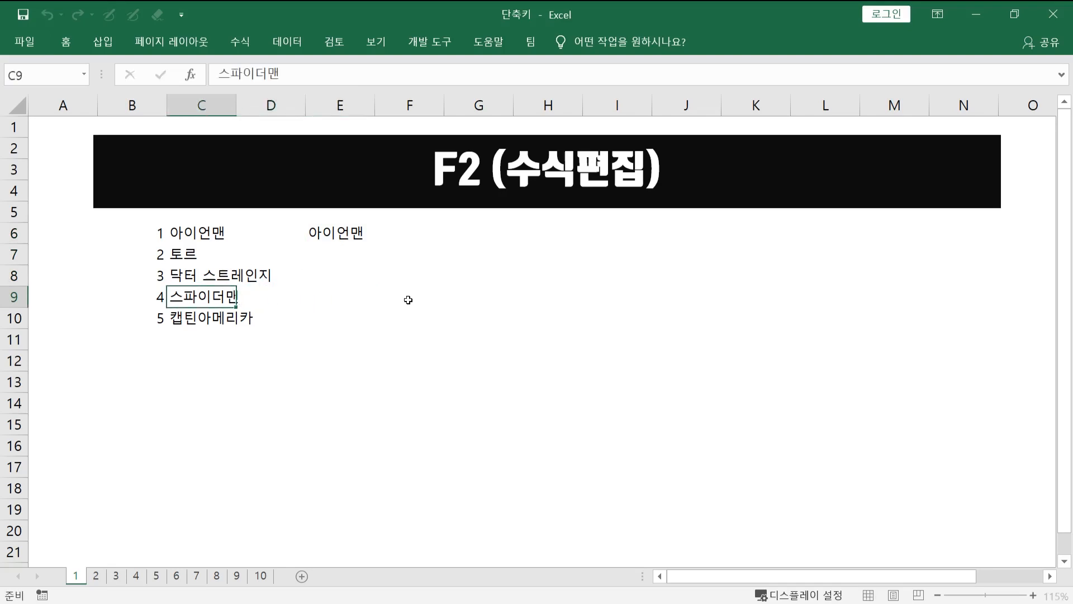
key("Escape")
key("Left")
key("F2")
key("Escape")
- Switch to sheet 2
key("ctrl+Page_Down")
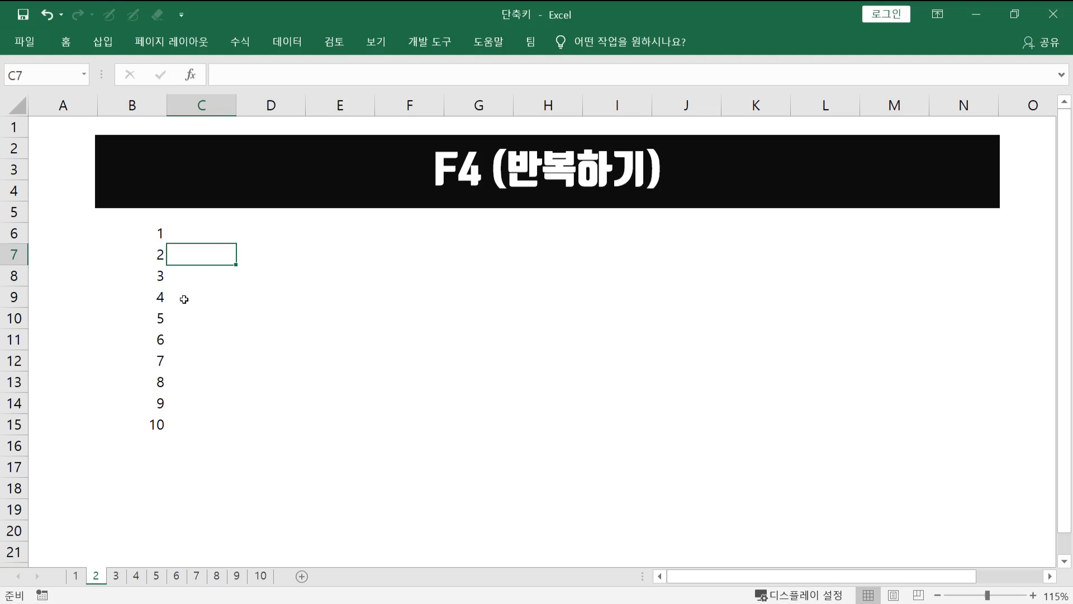
- Try a yellow fill on cells B6:B10, repeat it on B11:B15, and undo both fills
left_click_drag(146, 228, 147, 314)
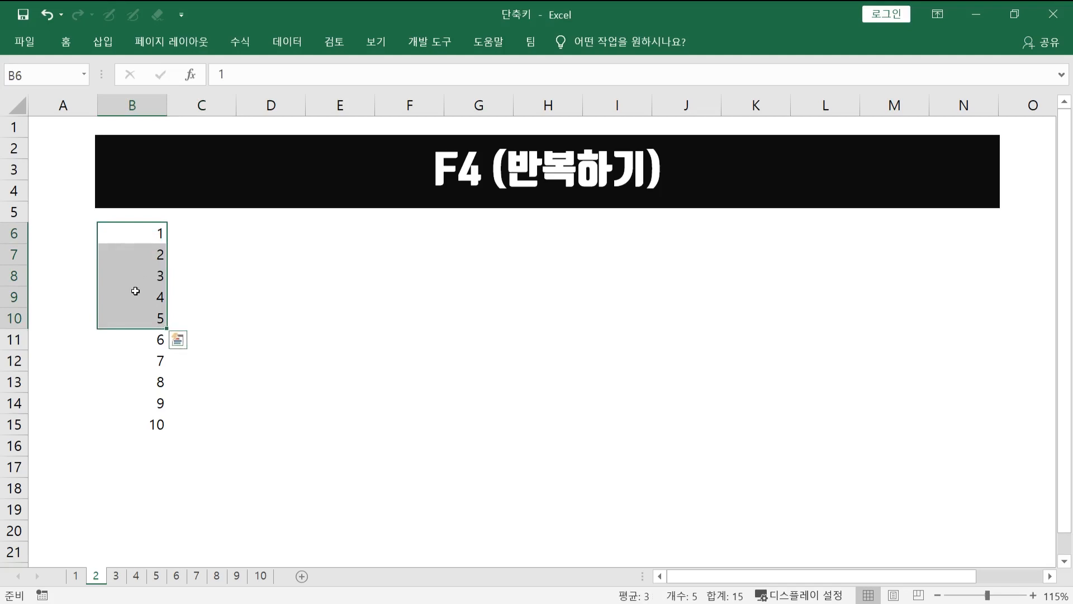
right_click(138, 292)
left_click(196, 202)
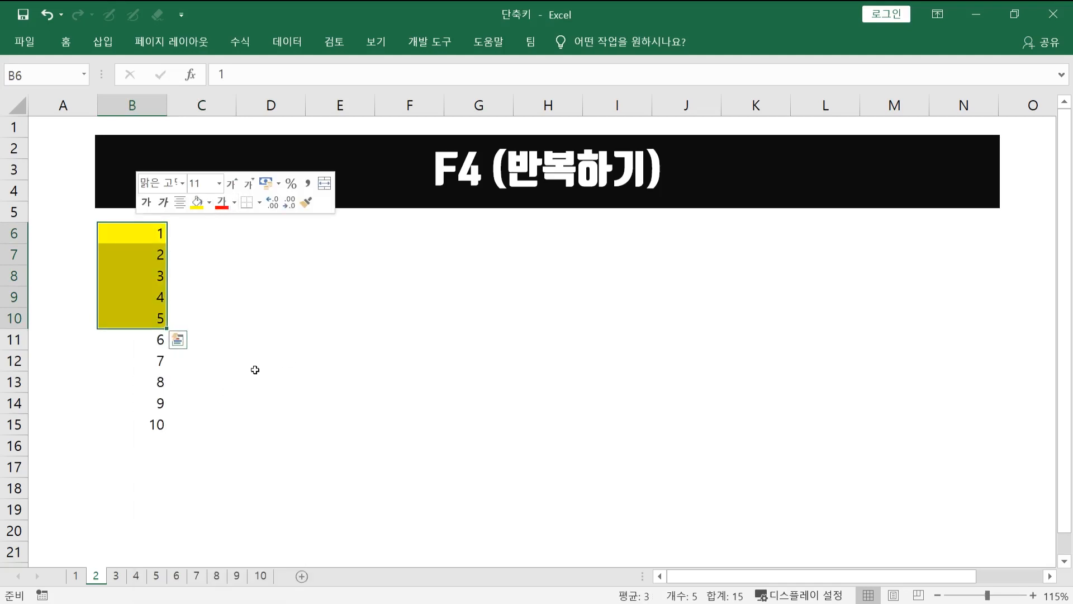
left_click_drag(143, 338, 151, 414)
key("F4")
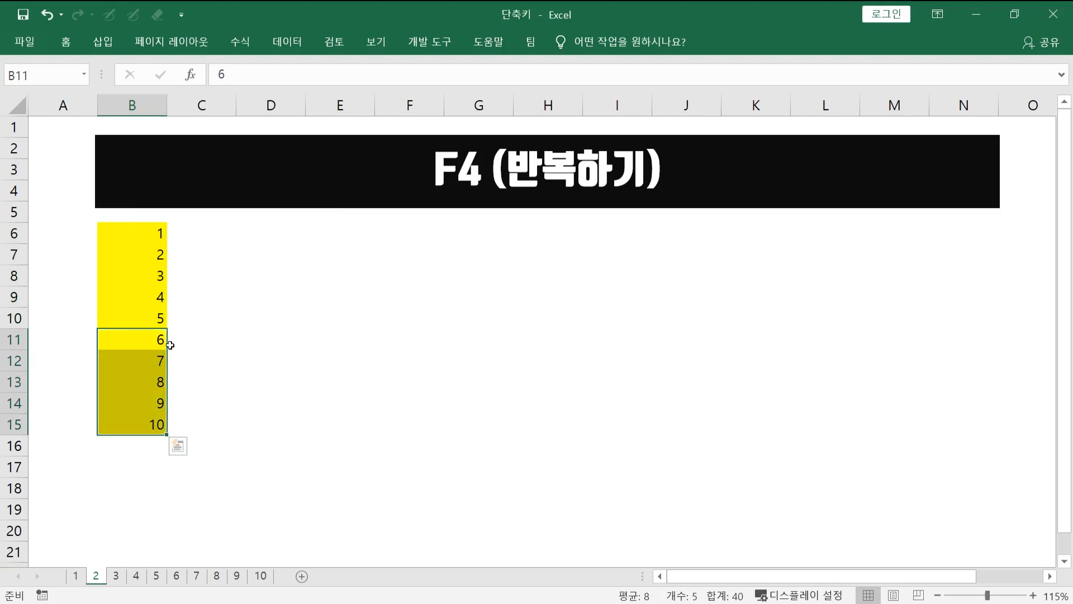
key("ctrl+z")
key("ctrl+z")
- Set the font colour of cells B6:B8 to red and repeat that formatting on cells B11:B13
left_click_drag(155, 227, 152, 274)
right_click(152, 273)
left_click(238, 201)
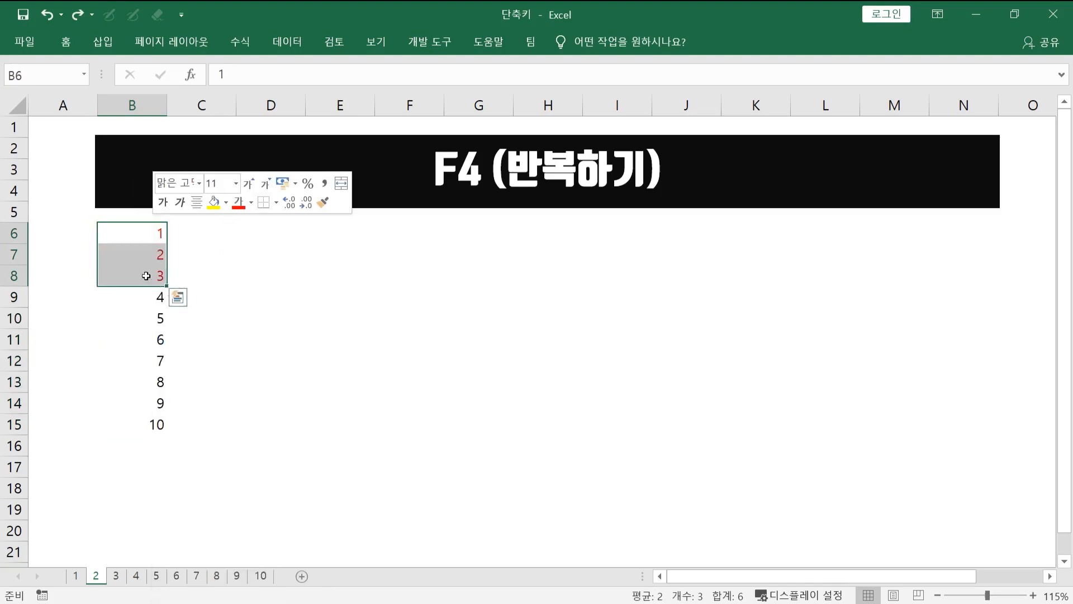
left_click_drag(150, 338, 151, 377)
key("F4")
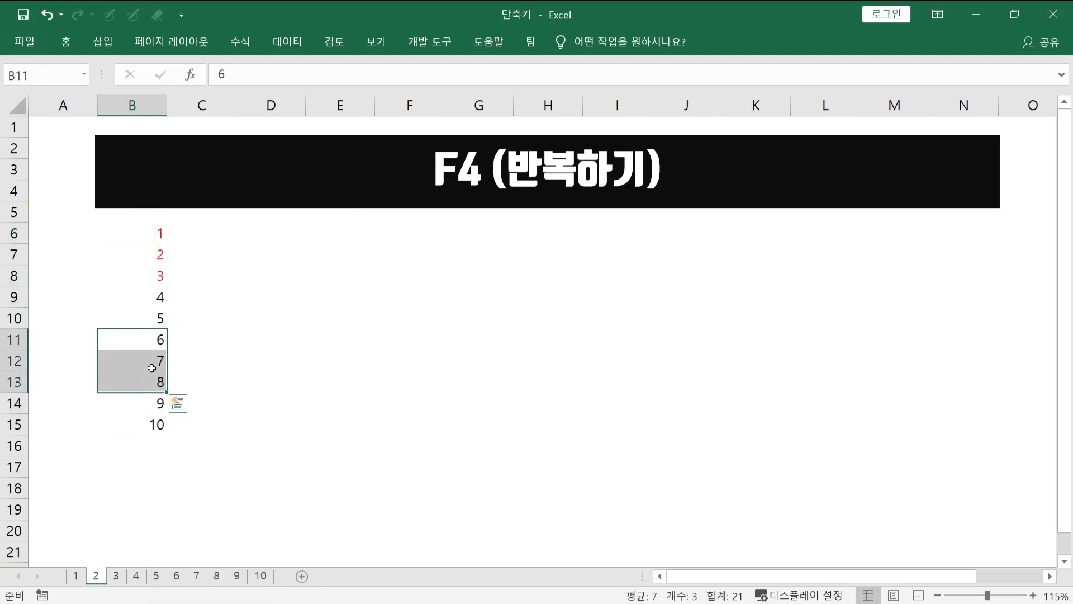
left_click(161, 273)
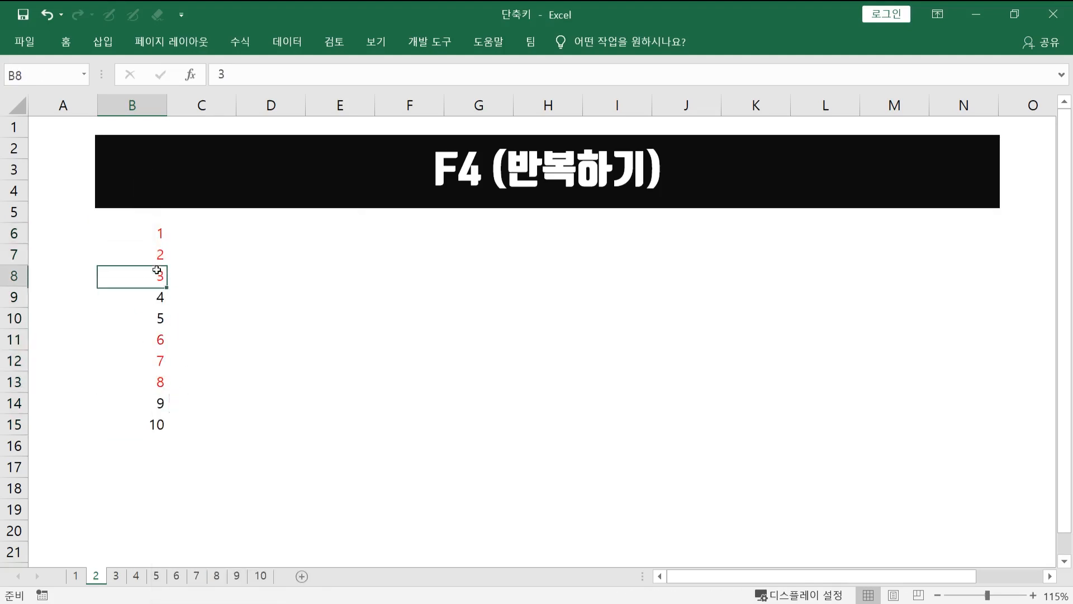
left_click(151, 319)
left_click(155, 382)
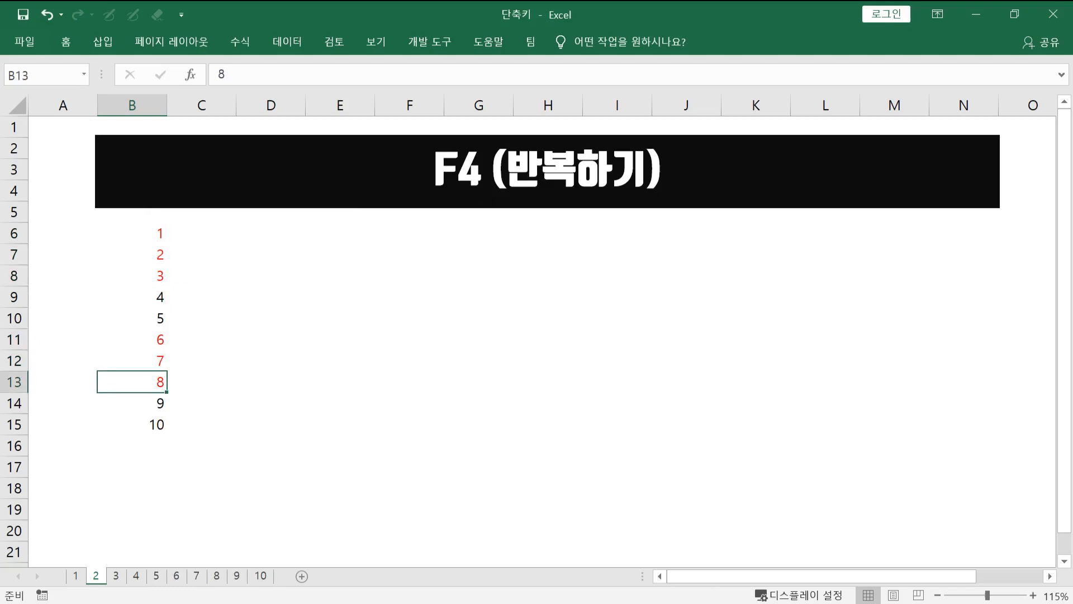
- On sheet 3, evaluate only the condition B6="A" inside the IF formula of cell F6
key("ctrl+Page_Down")
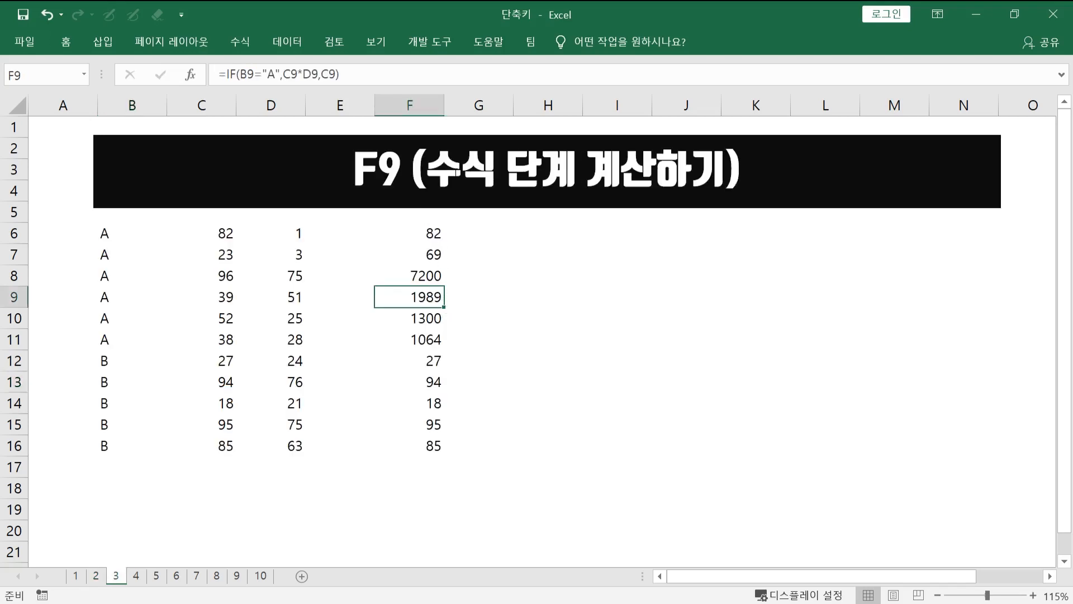
left_click(428, 235)
double_click(428, 236)
key("Escape")
double_click(439, 239)
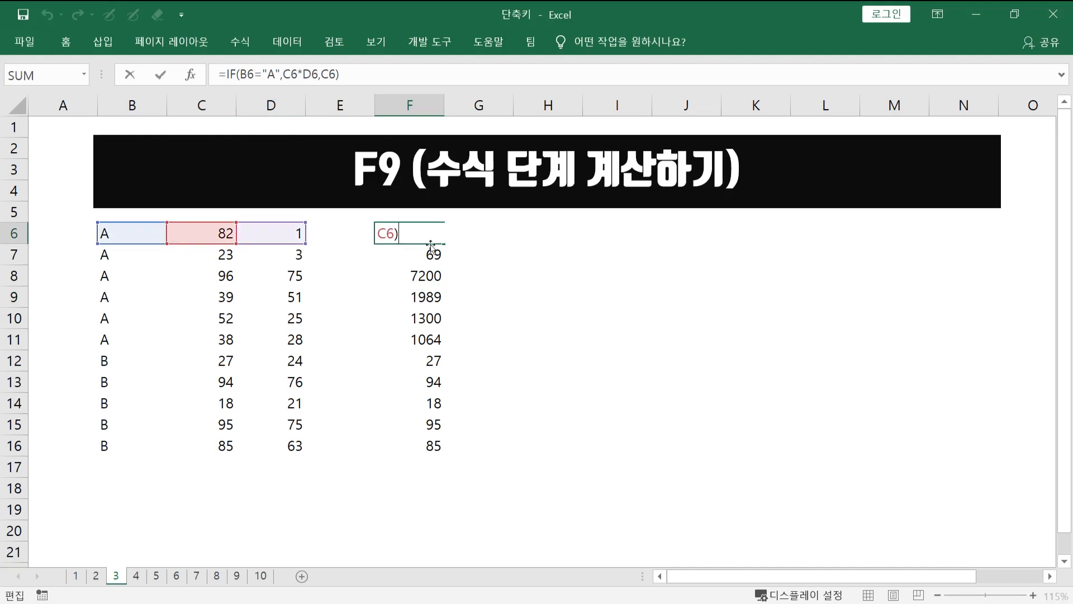
key("Escape")
left_click_drag(226, 74, 345, 68)
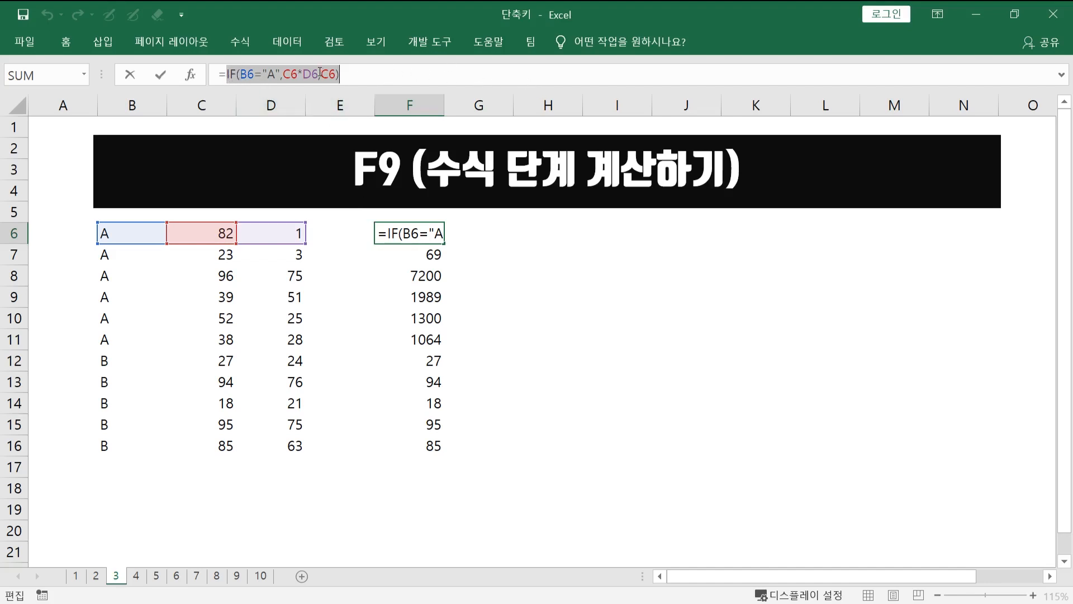
left_click_drag(240, 74, 280, 71)
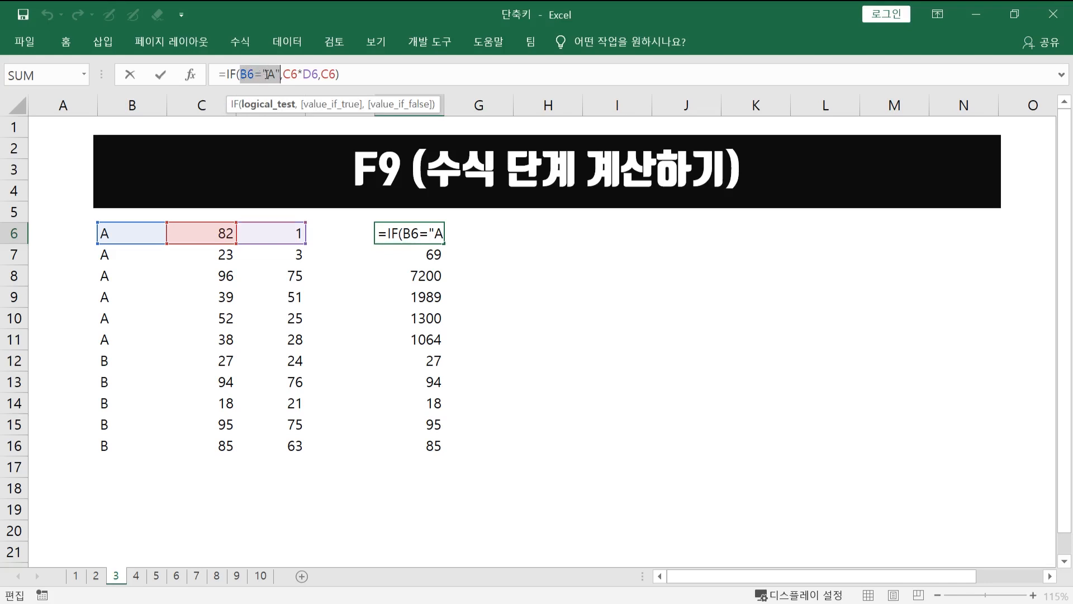
key("F9")
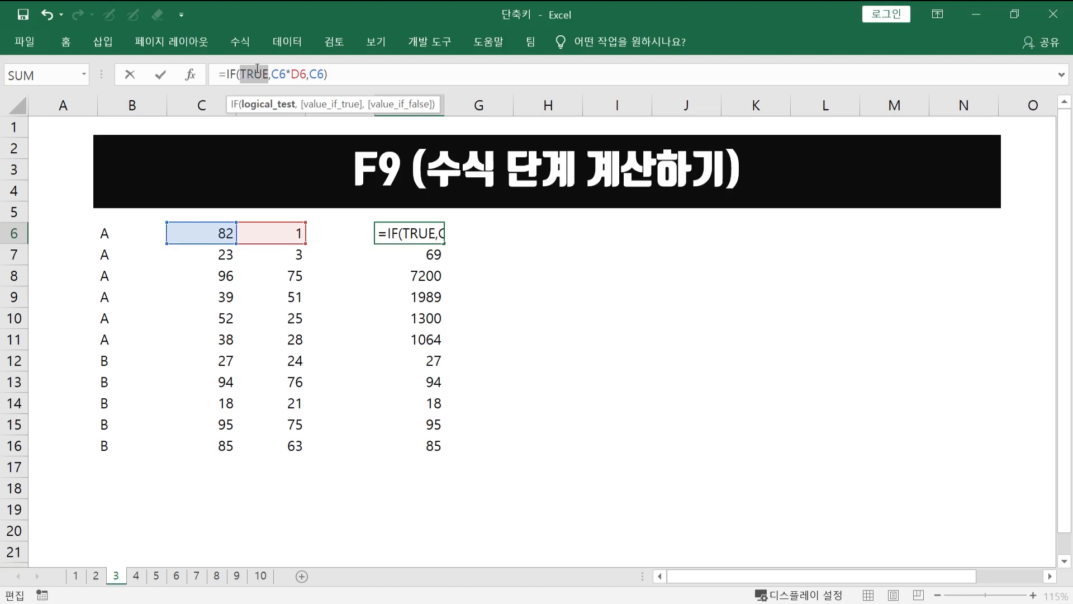
- Evaluate the C6*D6 part of the formula in cell F6 and discard the edit
left_click_drag(272, 74, 307, 74)
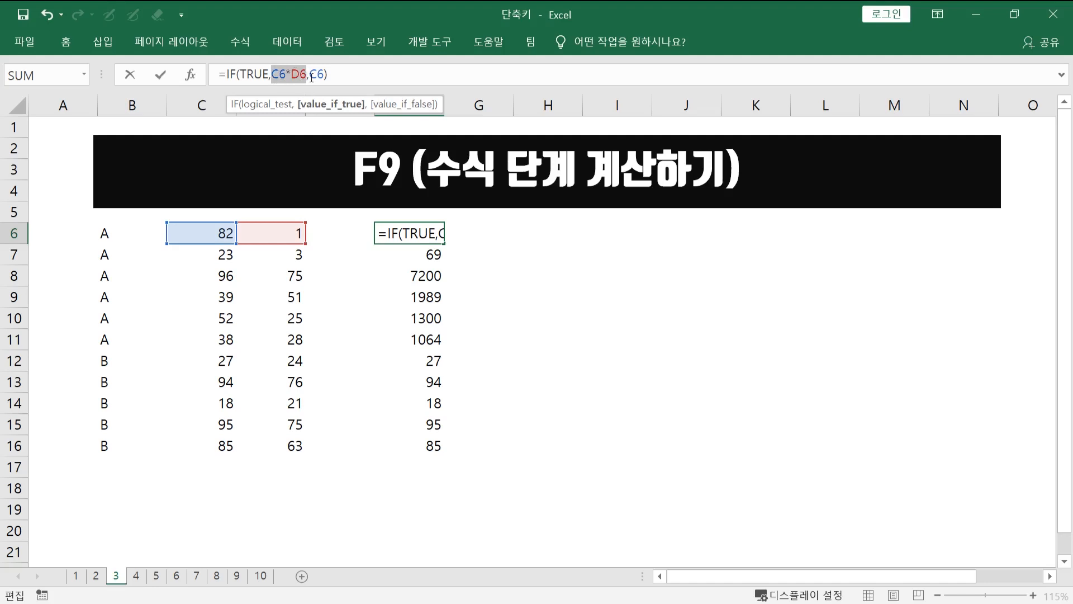
key("F9")
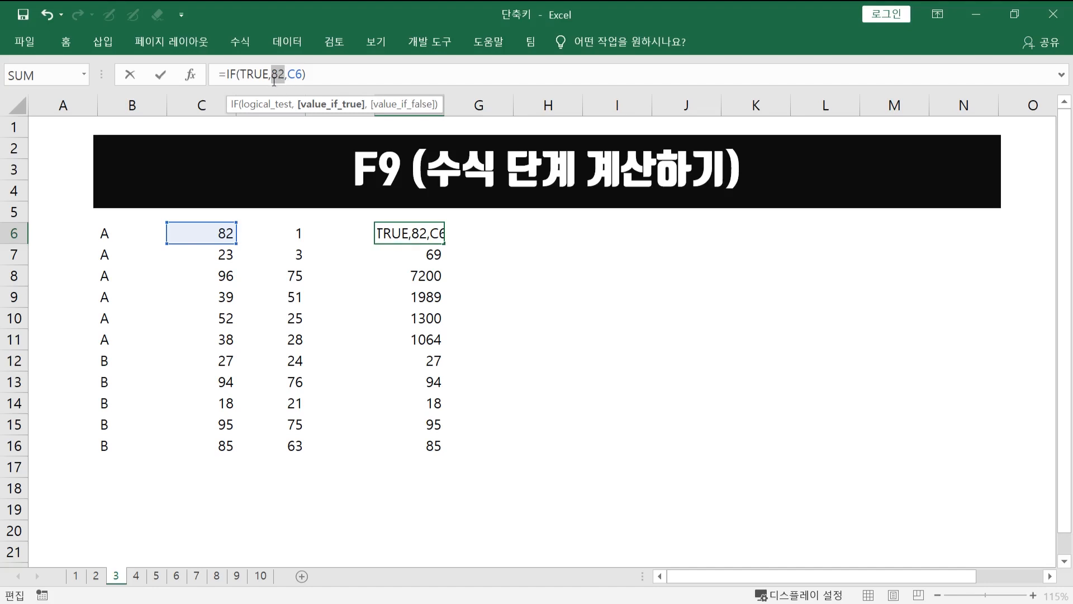
key("Escape")
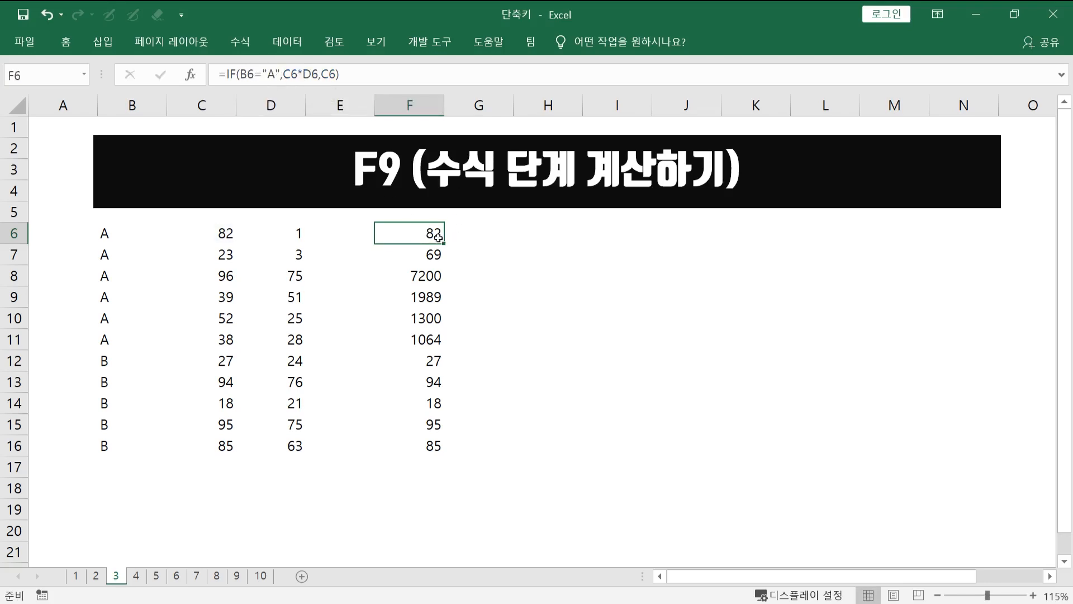
left_click(424, 278)
left_click(418, 321)
left_click(431, 362)
left_click(429, 299)
left_click(431, 360)
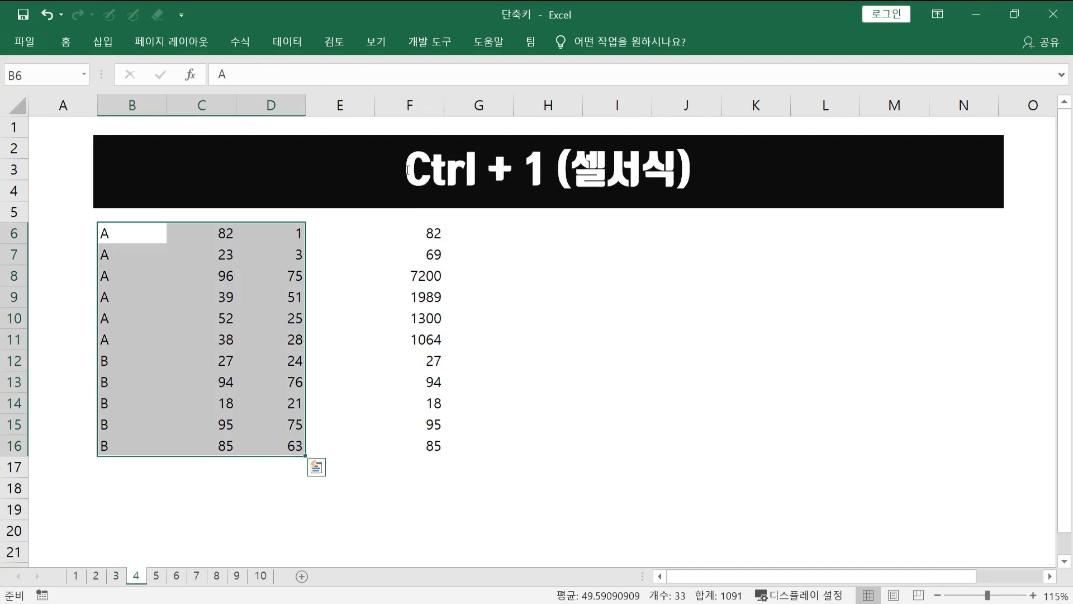
- On sheet 4, open the Format Cells dialog for the range B6:D16
left_click(408, 169)
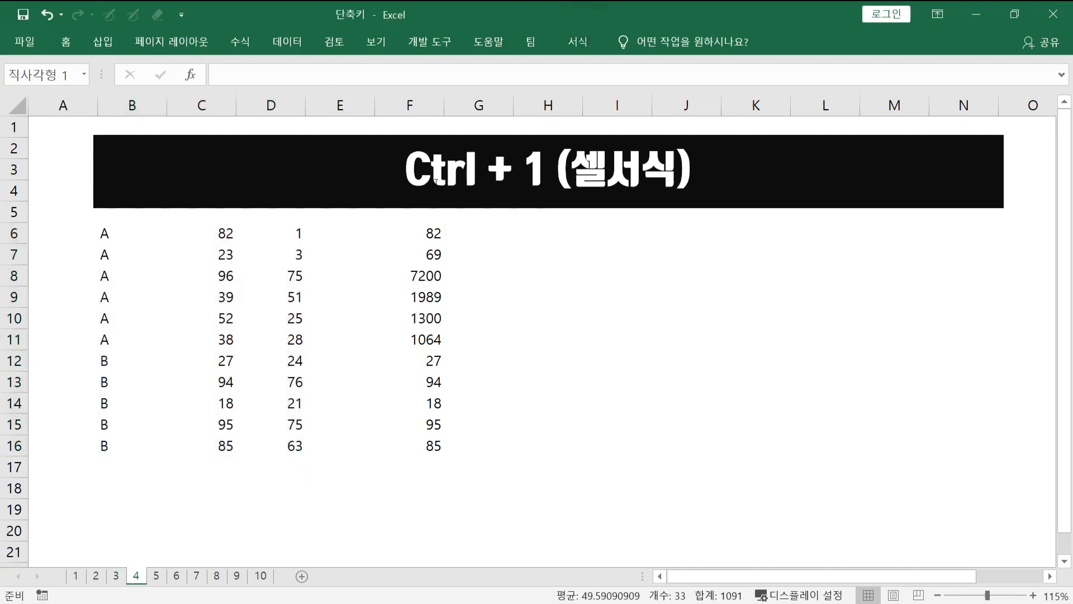
left_click(440, 268)
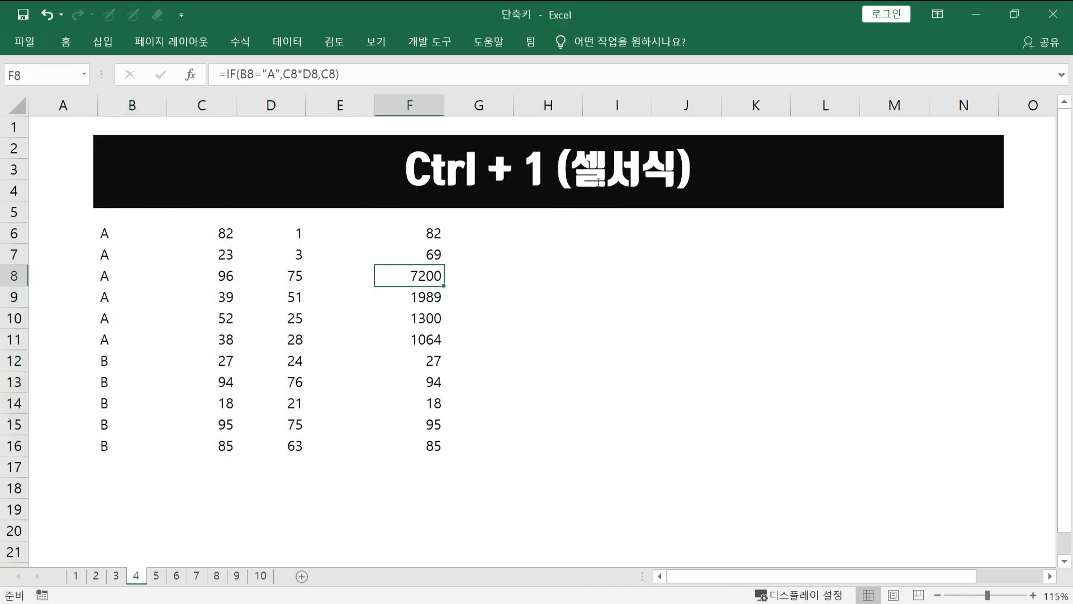
left_click_drag(89, 230, 113, 226)
right_click(112, 227)
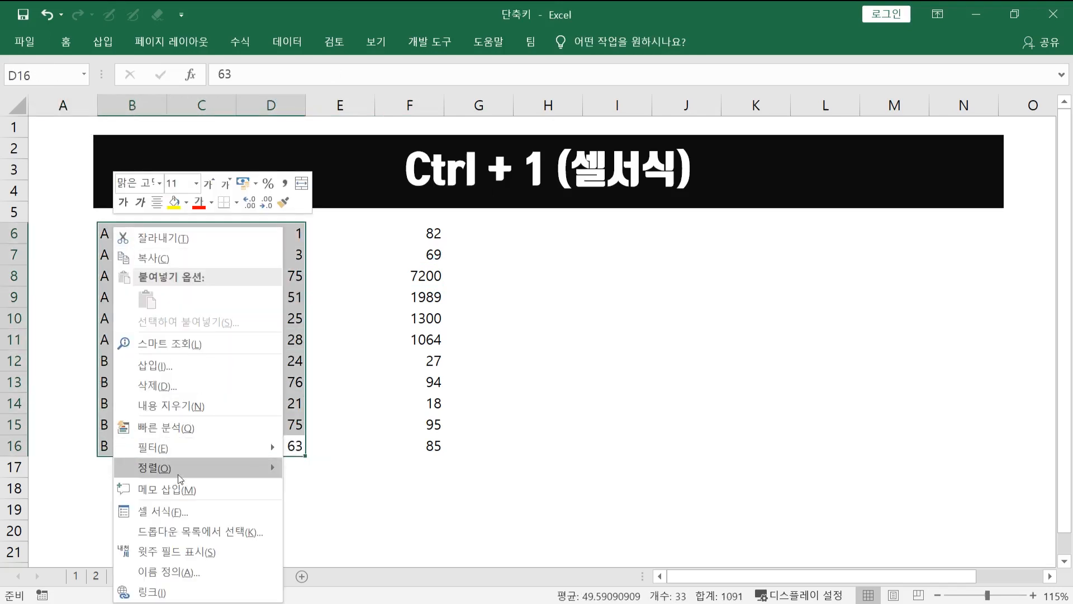
left_click(168, 511)
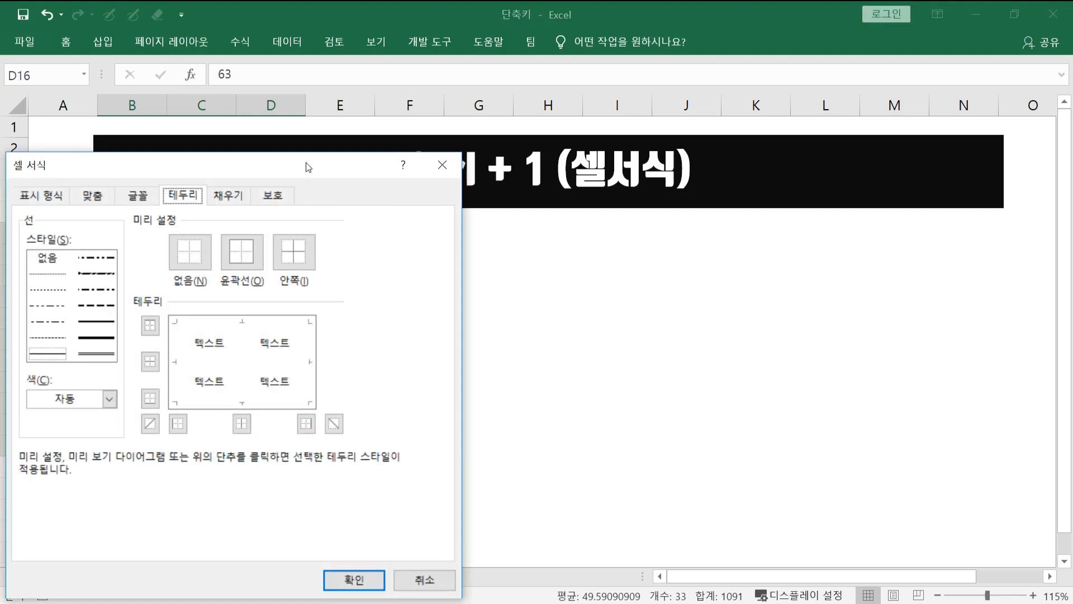
- Move the Format Cells dialog off the selected cells and look through its number format, alignment, font and border settings
left_click_drag(307, 166, 581, 118)
left_click(315, 146)
left_click(367, 146)
left_click(412, 146)
left_click(457, 147)
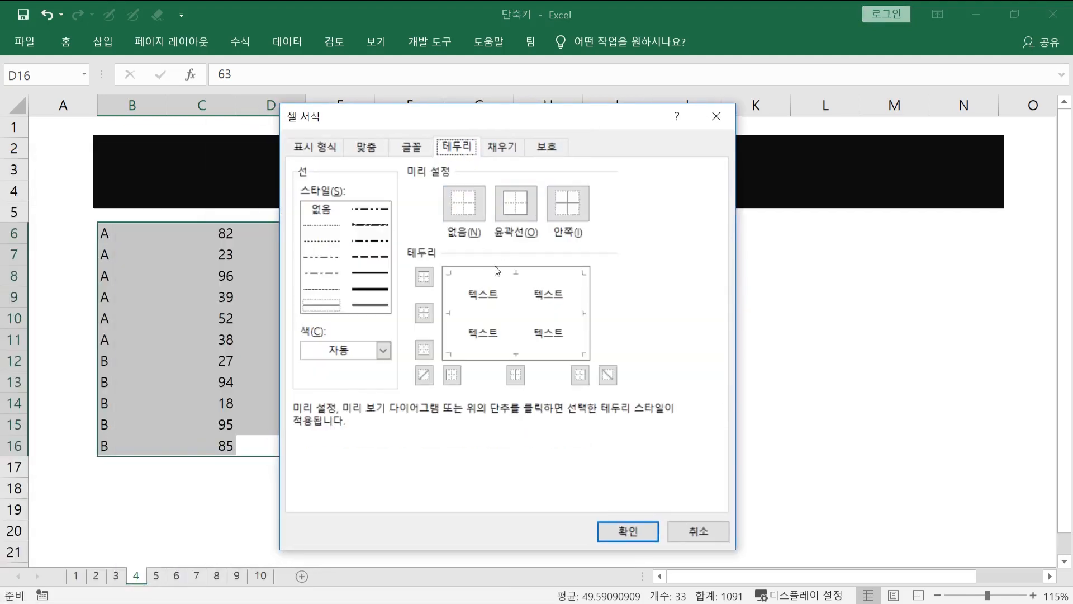
- Apply outline and inside borders to the range B6:D16 through the Format Cells dialog
left_click(716, 115)
left_click(387, 292)
left_click_drag(114, 232, 290, 438)
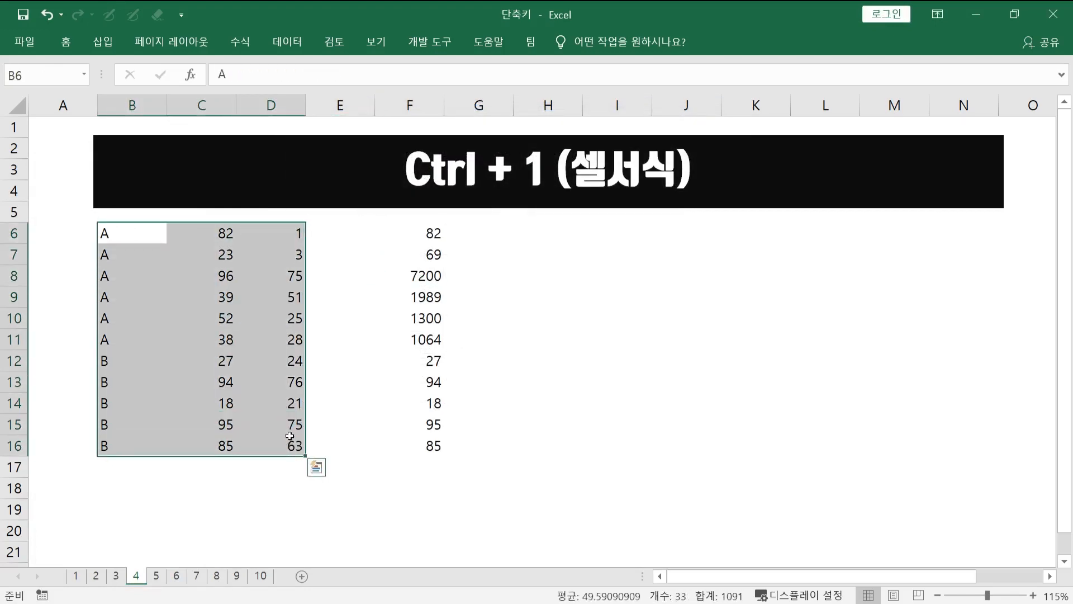
key("ctrl+1")
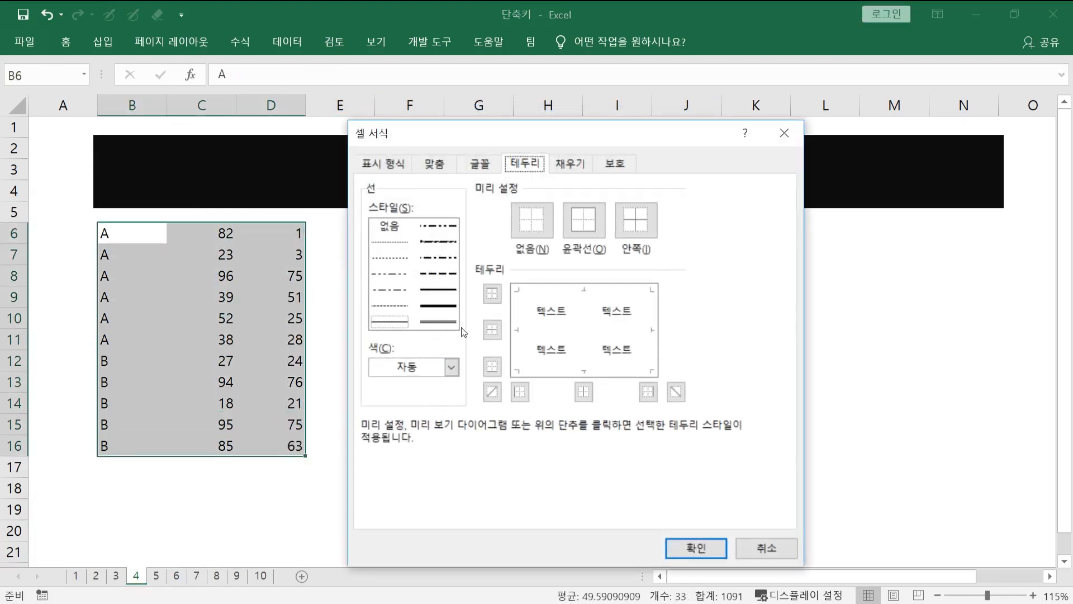
left_click(588, 228)
left_click(543, 220)
left_click(622, 229)
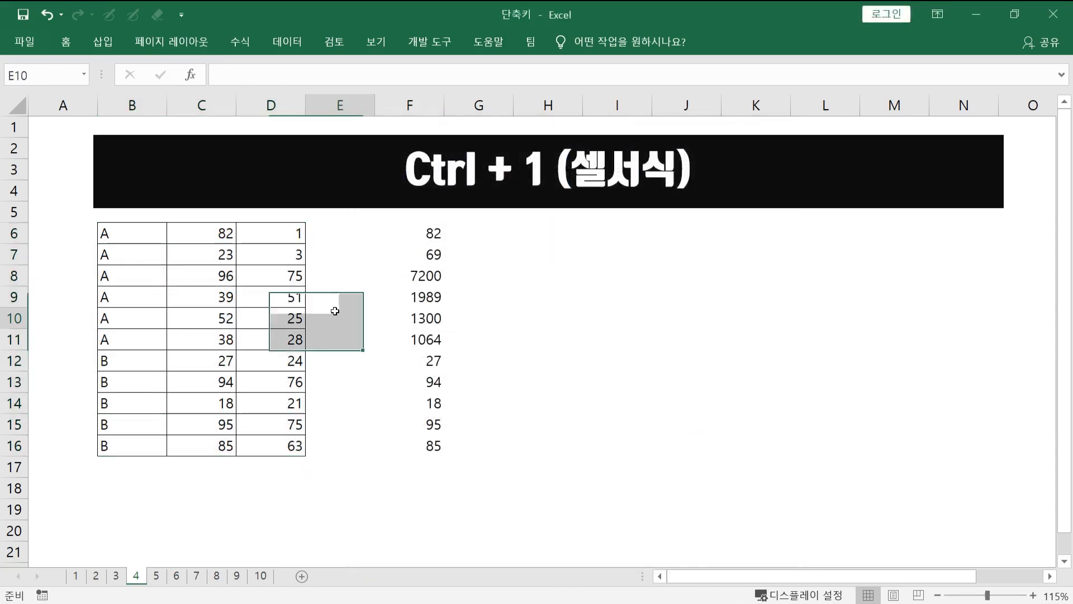
left_click(241, 314)
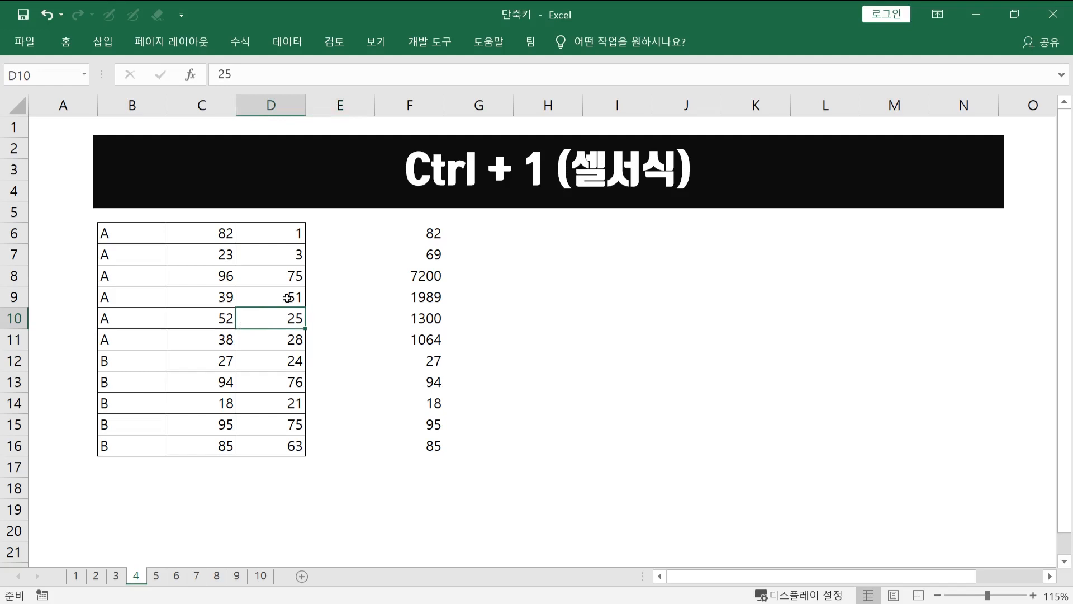
- On sheet 5, jump from B6 along the filled row to D6 and down to the last filled cell D16
key("ctrl+Page_Down")
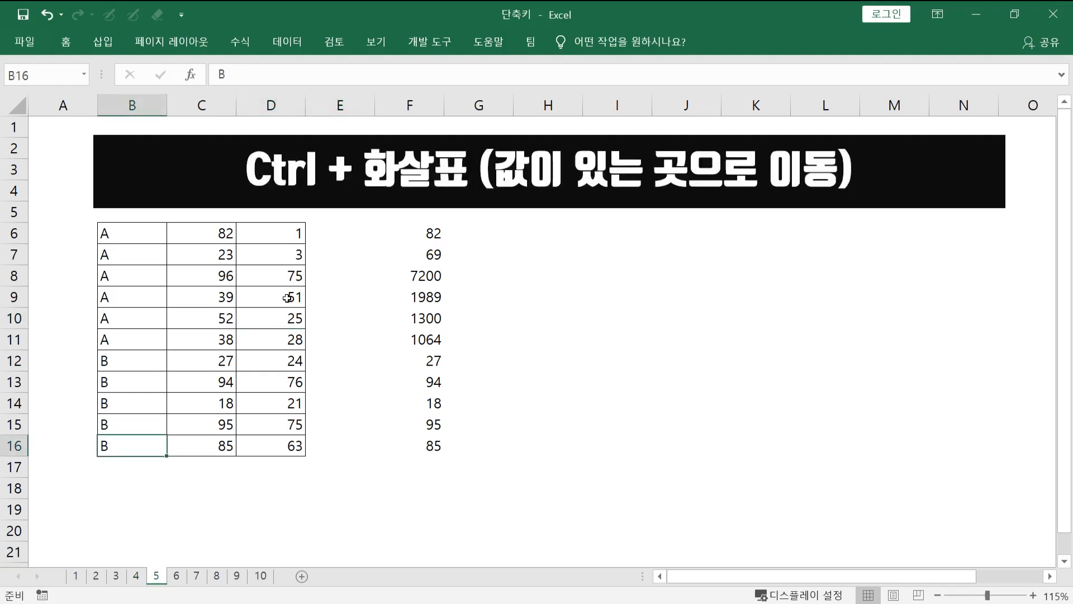
left_click(213, 275)
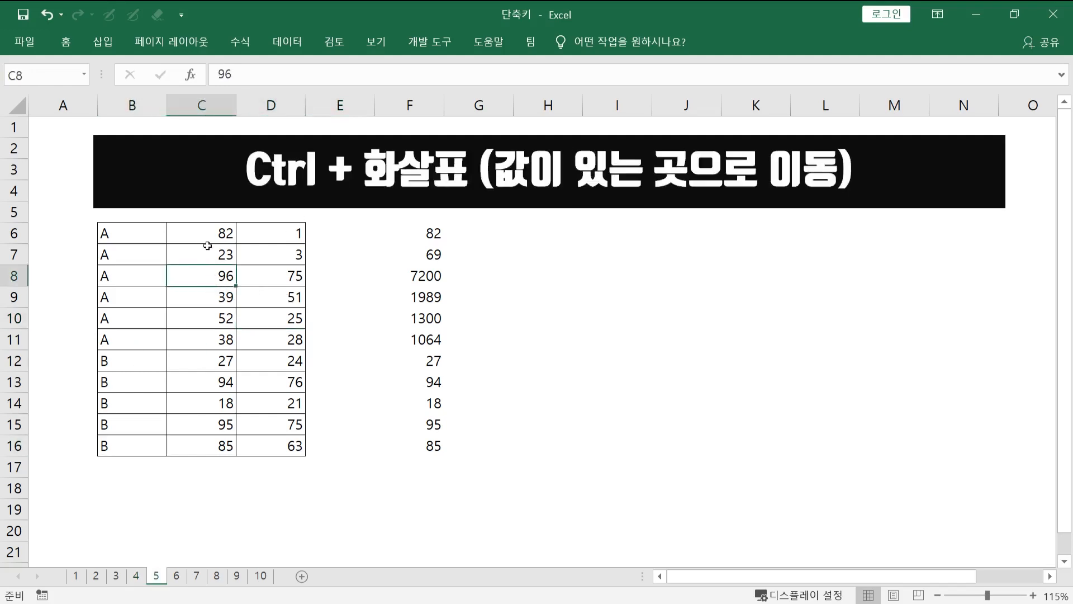
left_click(143, 232)
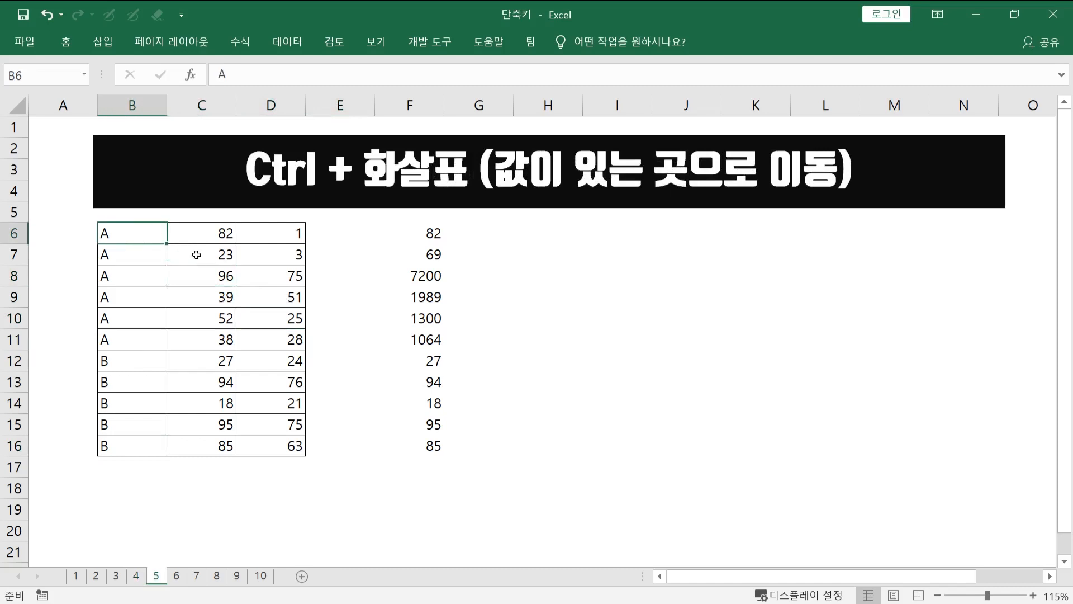
key("Right")
key("ctrl+Right")
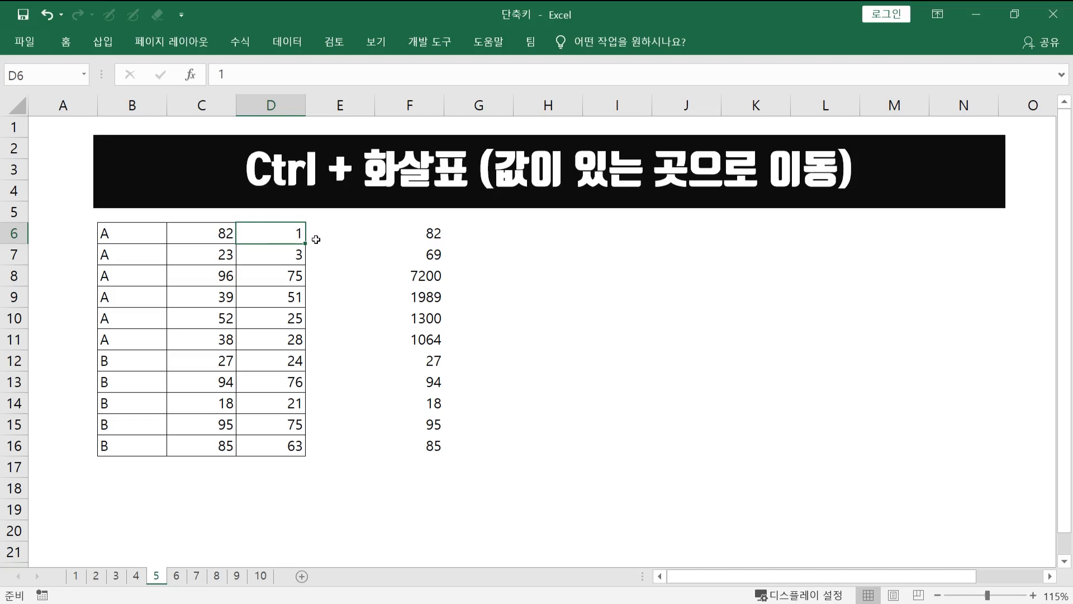
key("ctrl+Down")
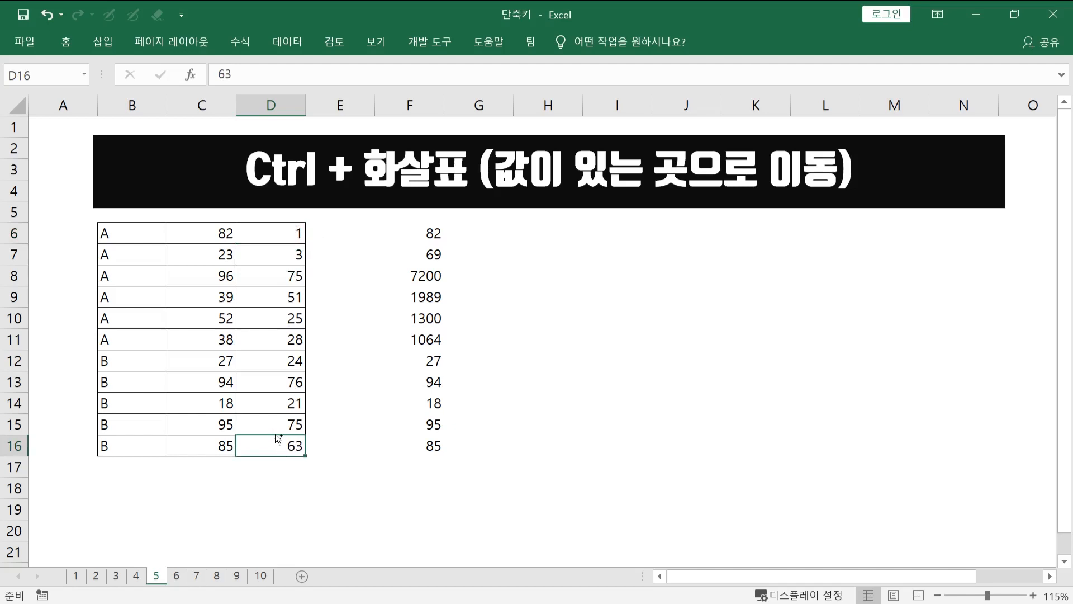
- Jump around the table's corners from D16 through B16 and B6 to D6
key("ctrl+Left")
key("ctrl+Up")
key("ctrl+Right")
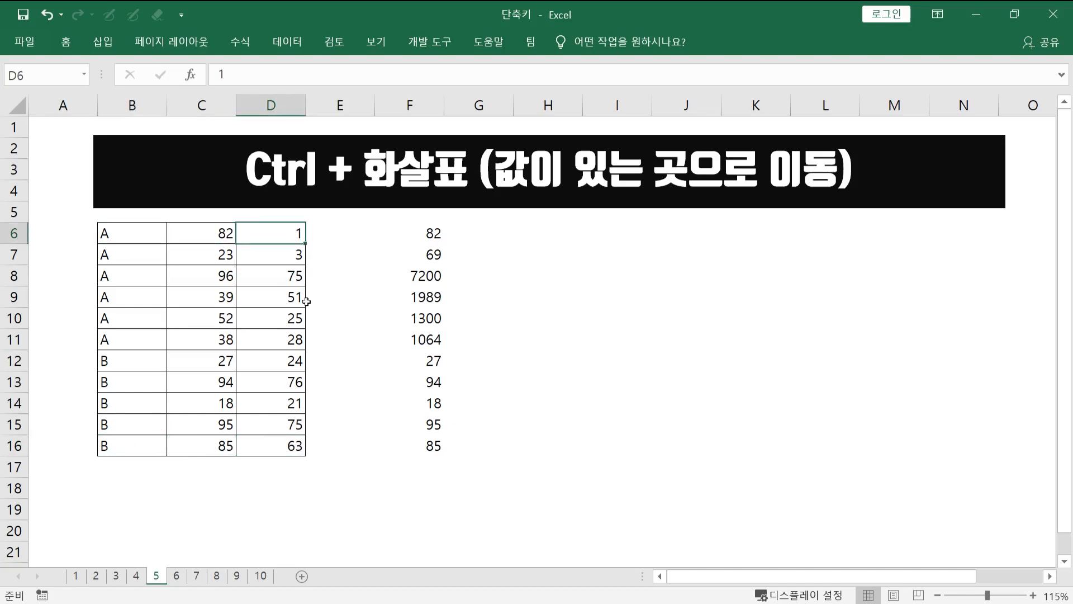
- From D6, jump across the empty column E to F6 and down to the last filled cell F16
left_click_drag(335, 220, 327, 471)
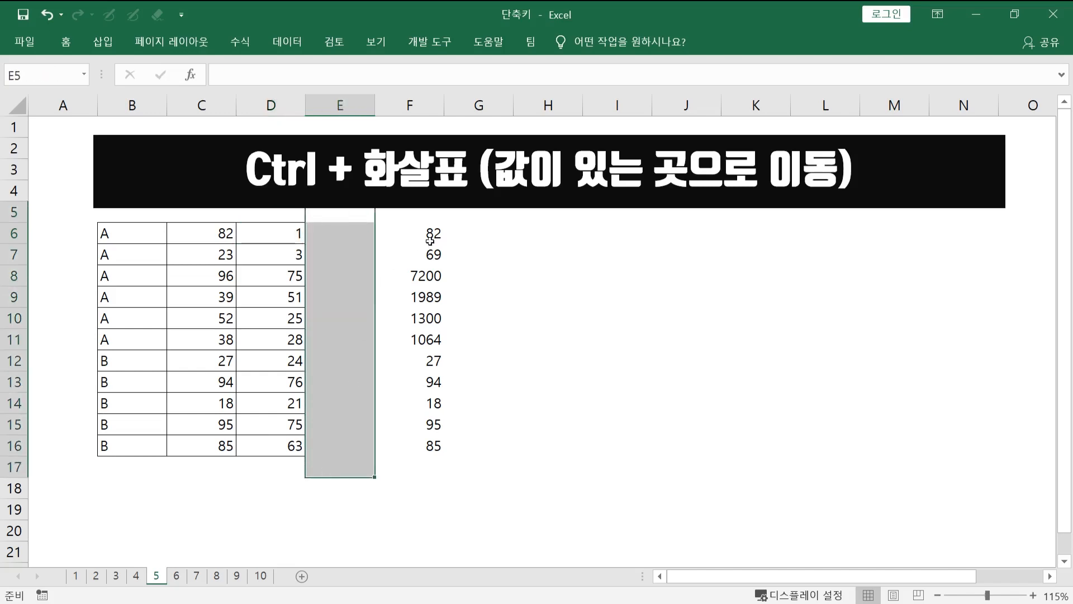
left_click(434, 232)
left_click(280, 229)
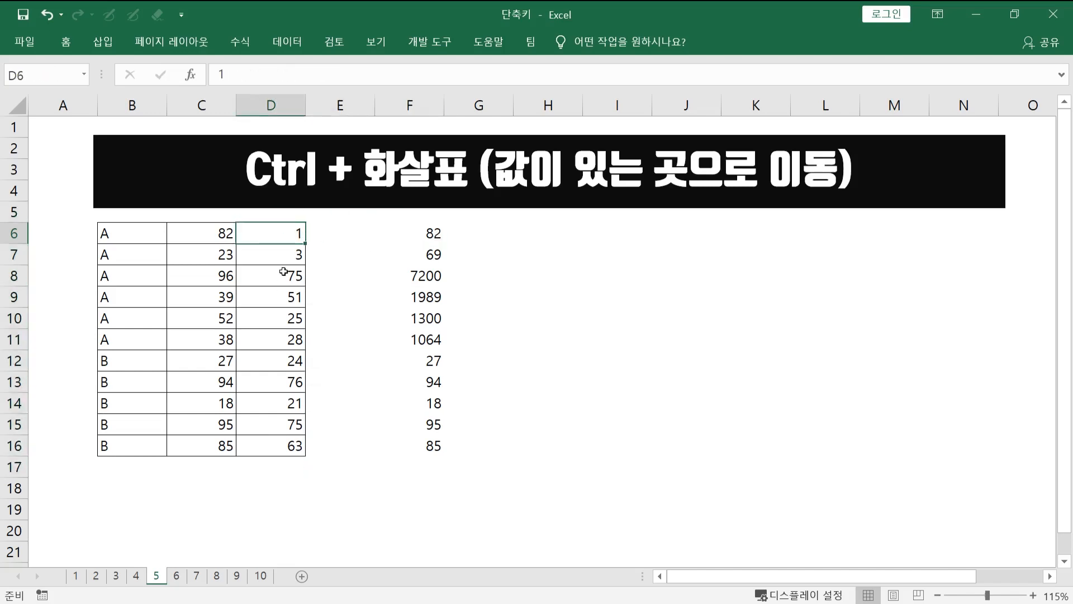
key("ctrl+Right")
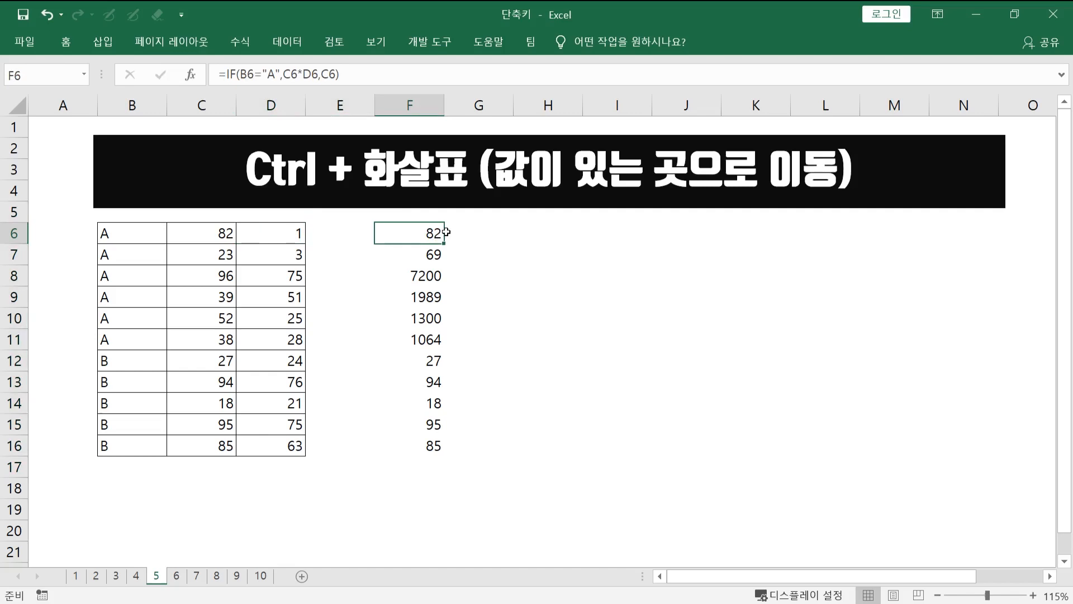
key("ctrl+Down")
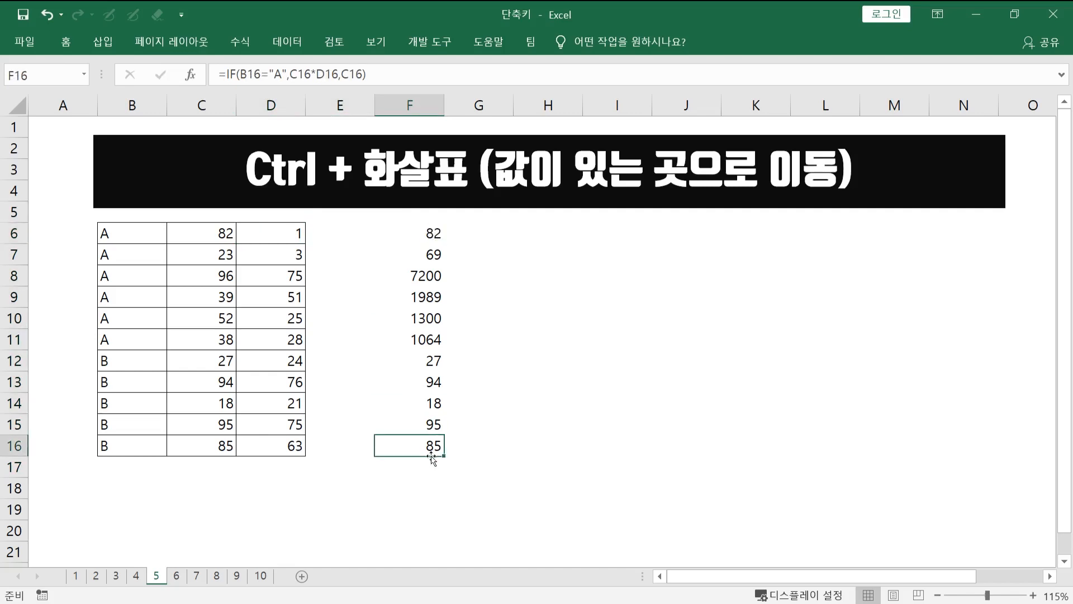
- Make the empty cell F24 below the data active and jump up to the nearest filled cell, F16
left_click(438, 547)
scroll(420, 442, "down", 2)
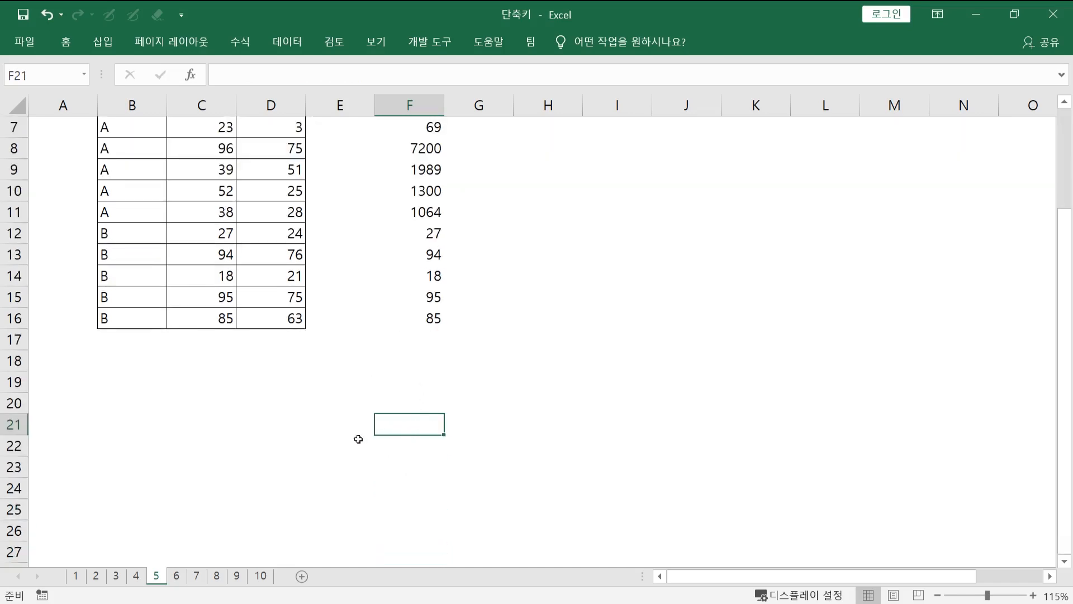
left_click(425, 486)
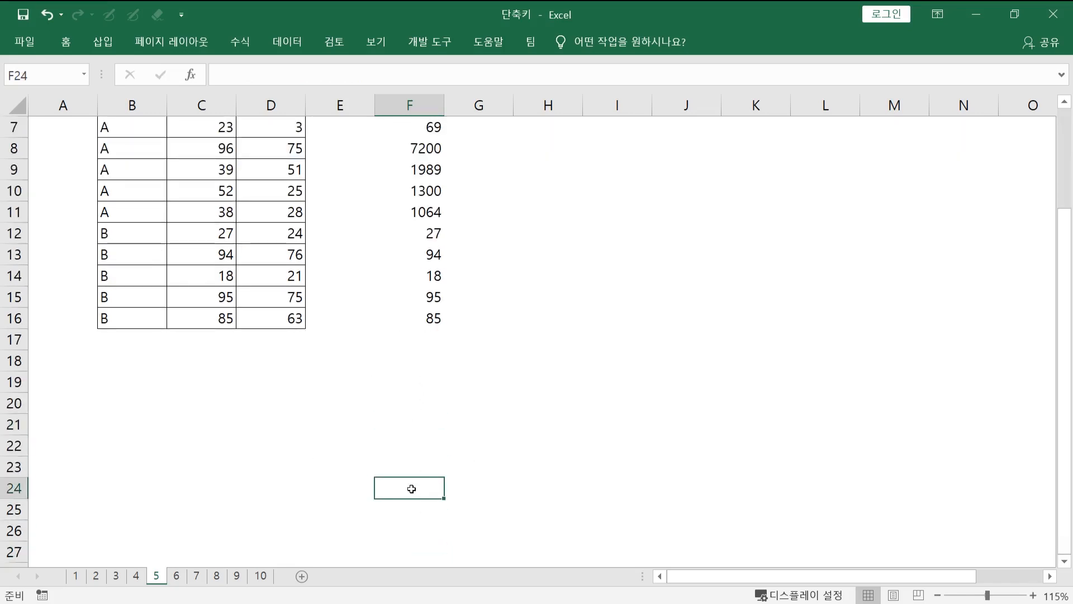
key("ctrl+Up")
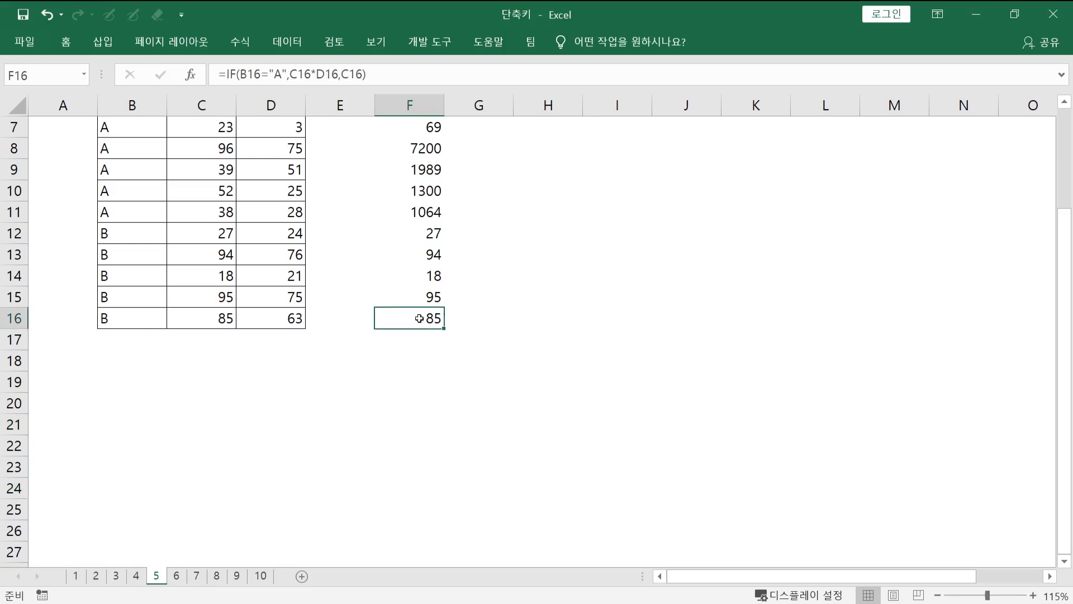
scroll(428, 355, "up", 2)
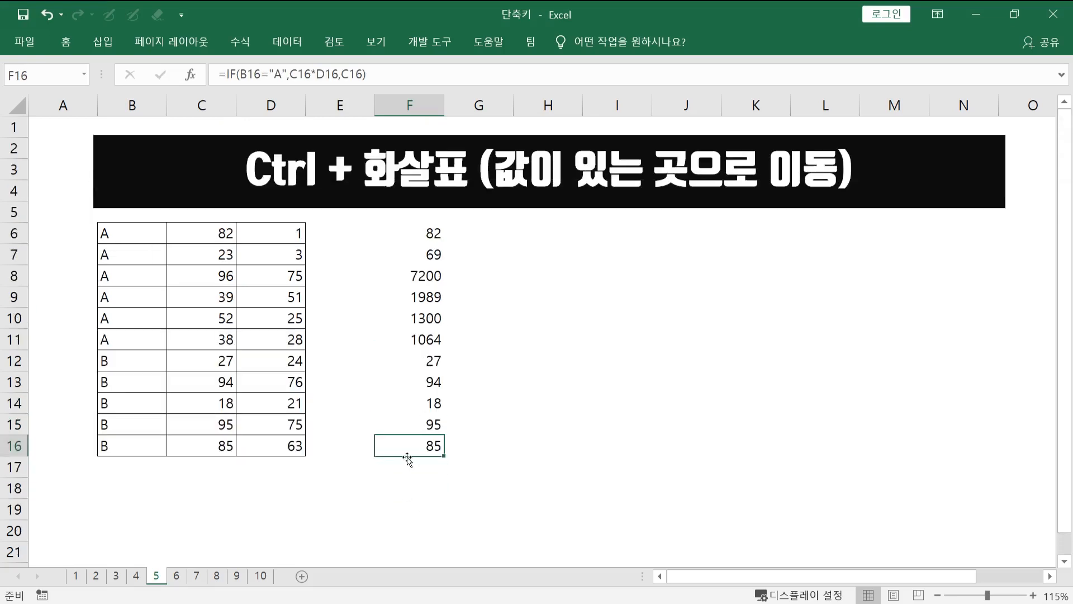
- On sheet 6, extend the selection gradually from B6 to cover B6:D12
key("ctrl+Page_Down")
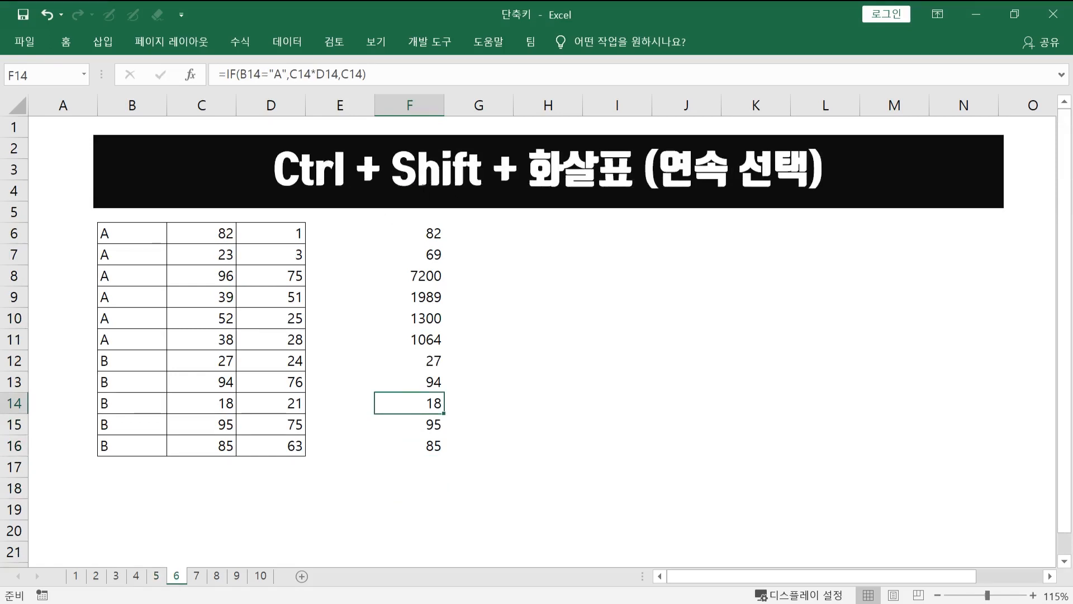
left_click(130, 235)
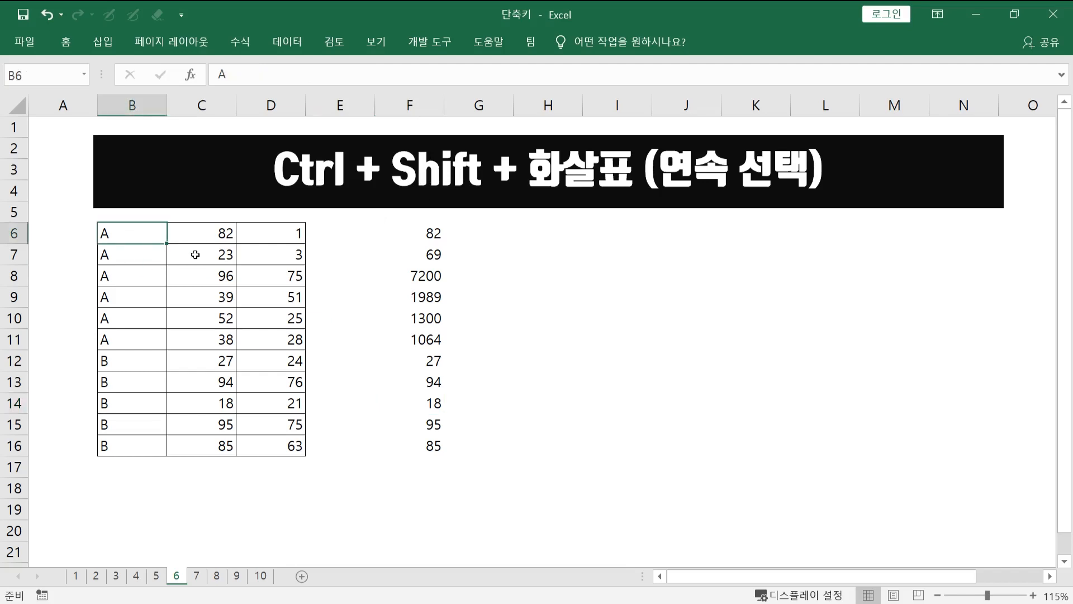
key("ctrl+shift+Right")
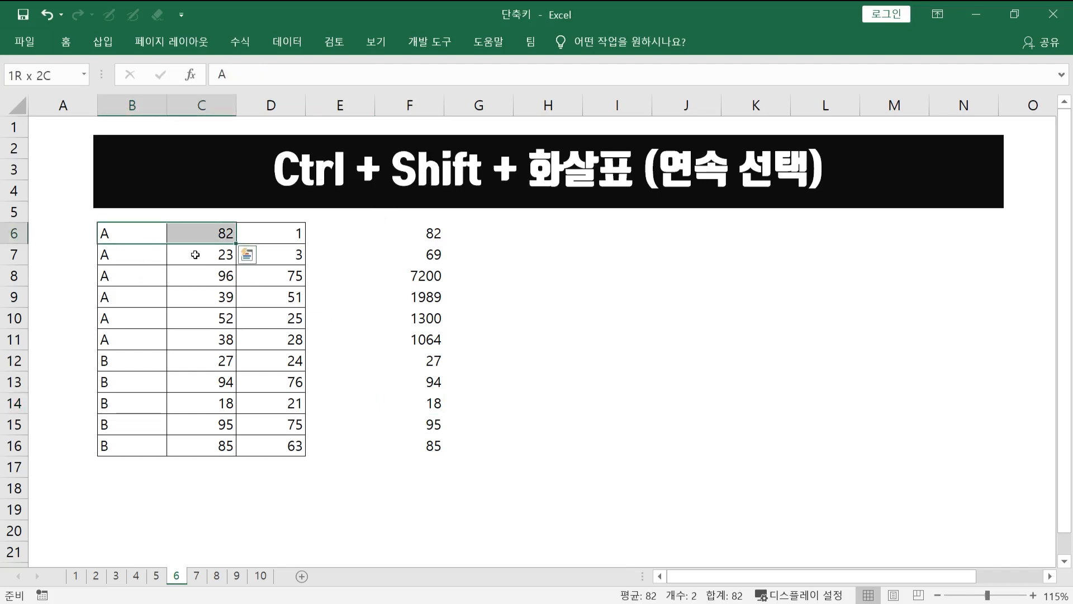
key("shift+Down")
key("shift+Down")
key("shift+Down")
key("shift+Down")
key("shift+Down")
key("shift+Down")
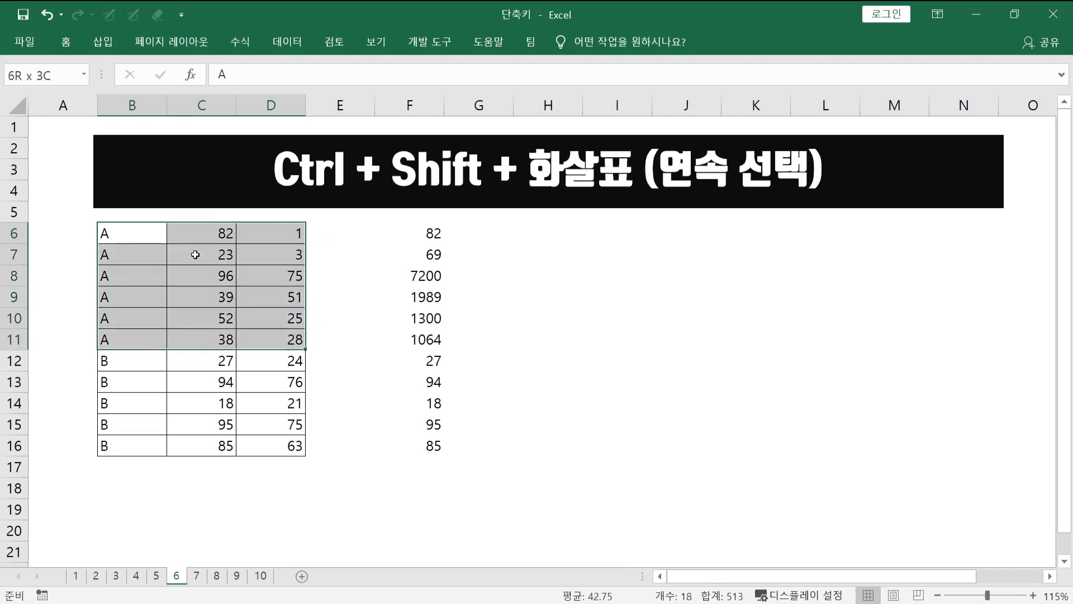
- Restart from B6 and extend the selection straight to the data edges to cover B6:D16
left_click(121, 233)
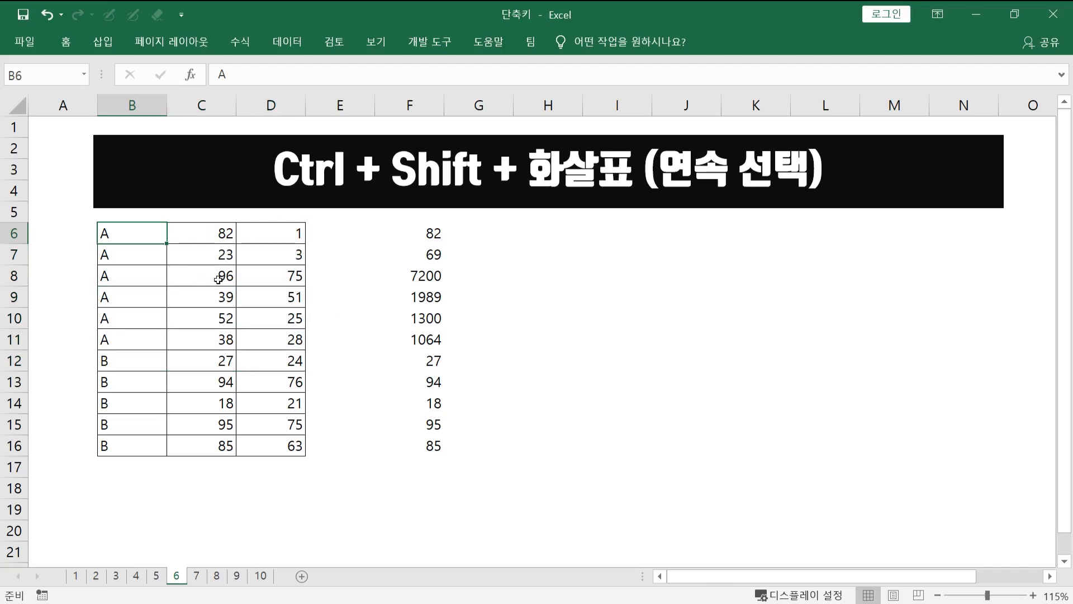
key("ctrl+shift+Right")
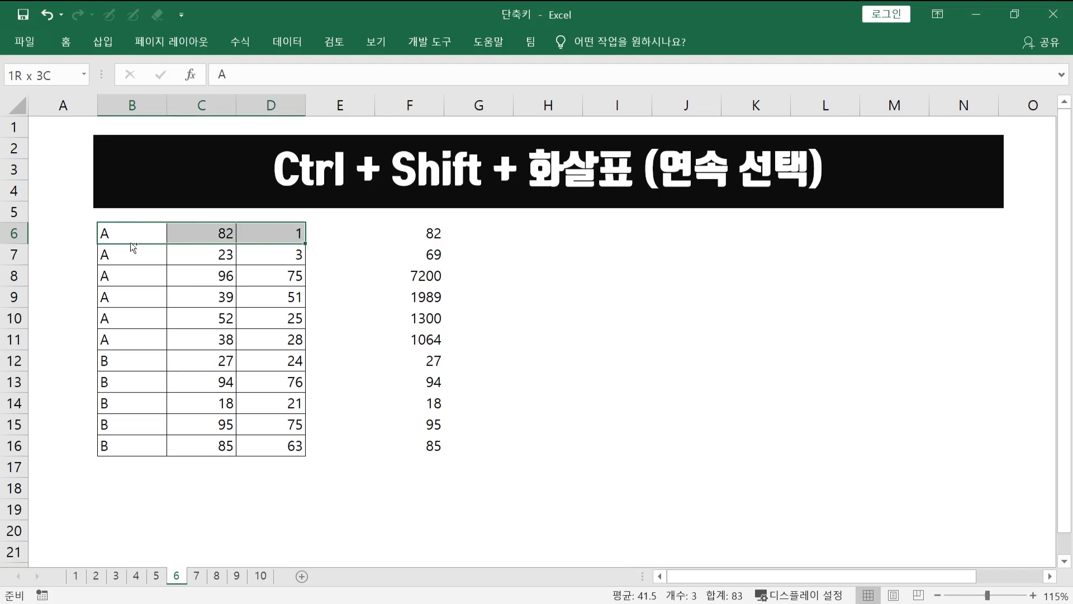
key("ctrl+shift+Down")
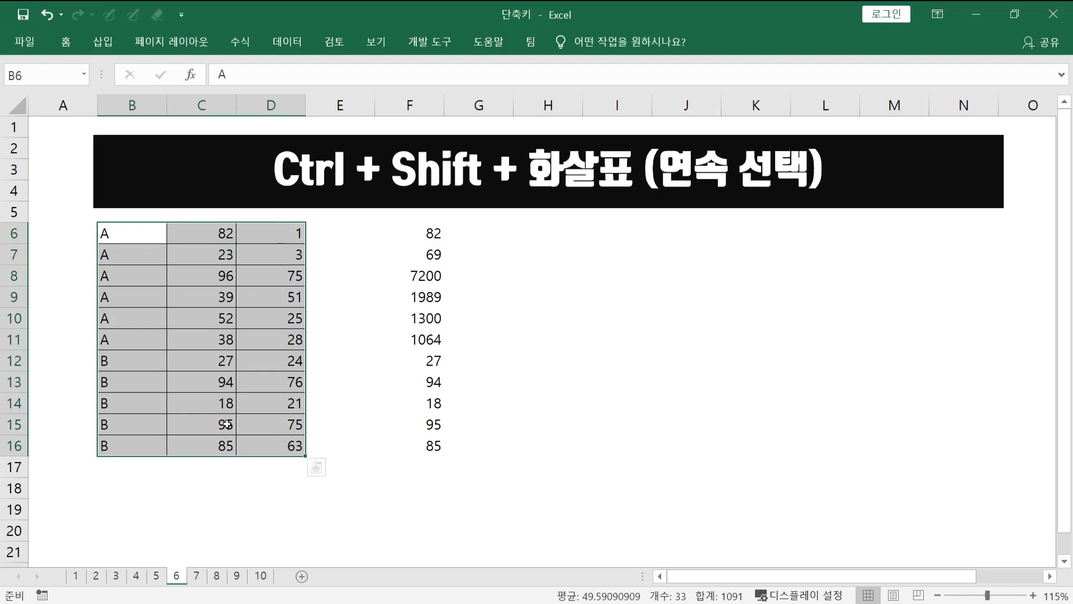
- Return to B6, jump along row 6 to F6 and extend the selection to the data's end at F16
left_click(240, 262)
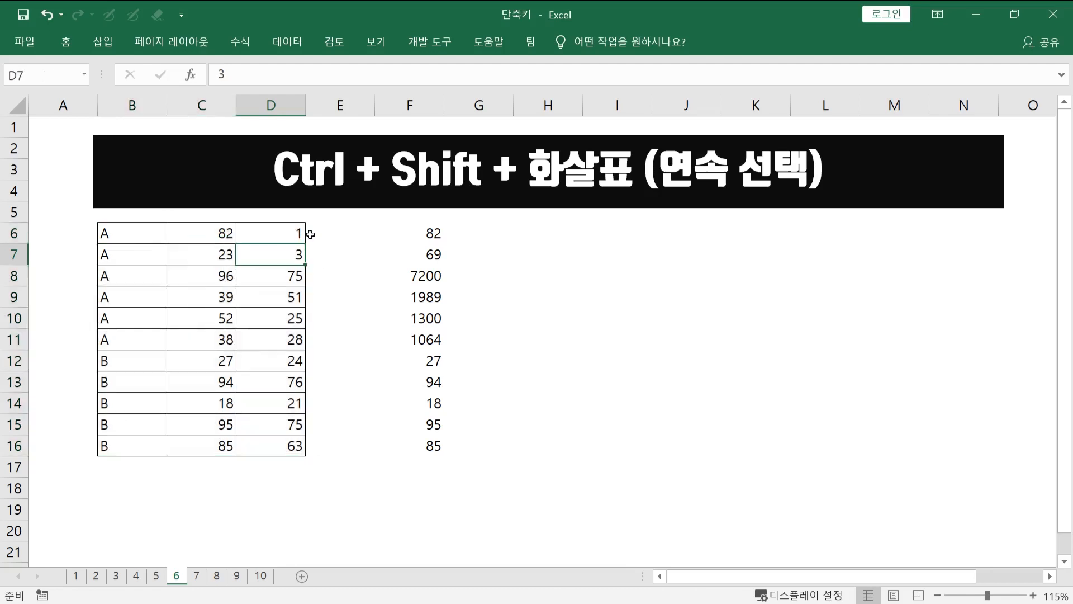
key("Up")
key("Left")
key("Left")
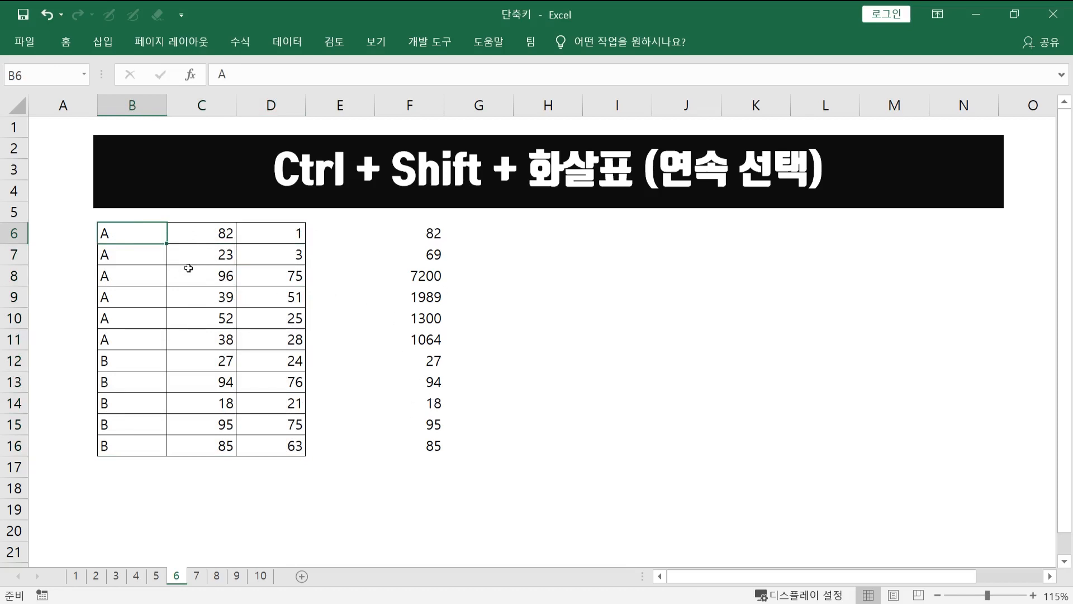
key("ctrl+Right")
key("ctrl+Right")
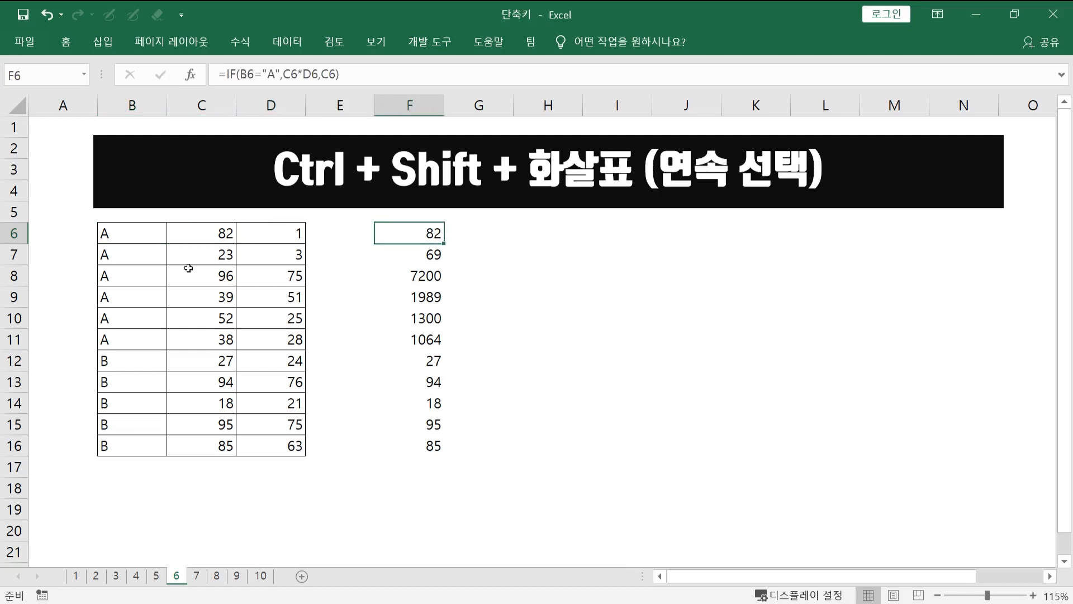
key("ctrl+shift+Down")
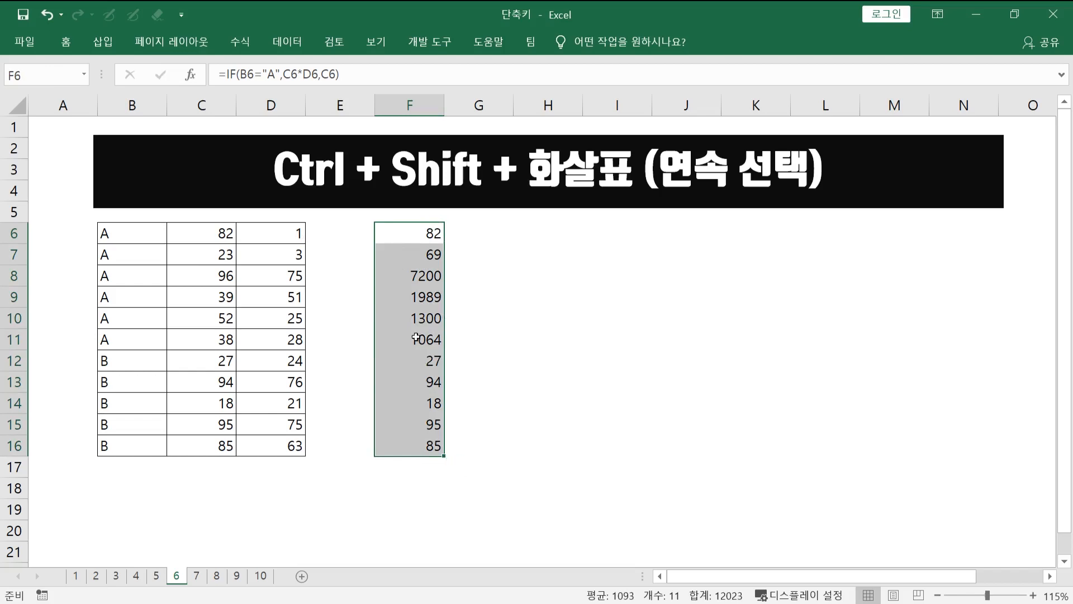
- On sheet 7, select the whole contiguous table B6:D16, first by hand and again from the single cell B8
key("ctrl+Page_Down")
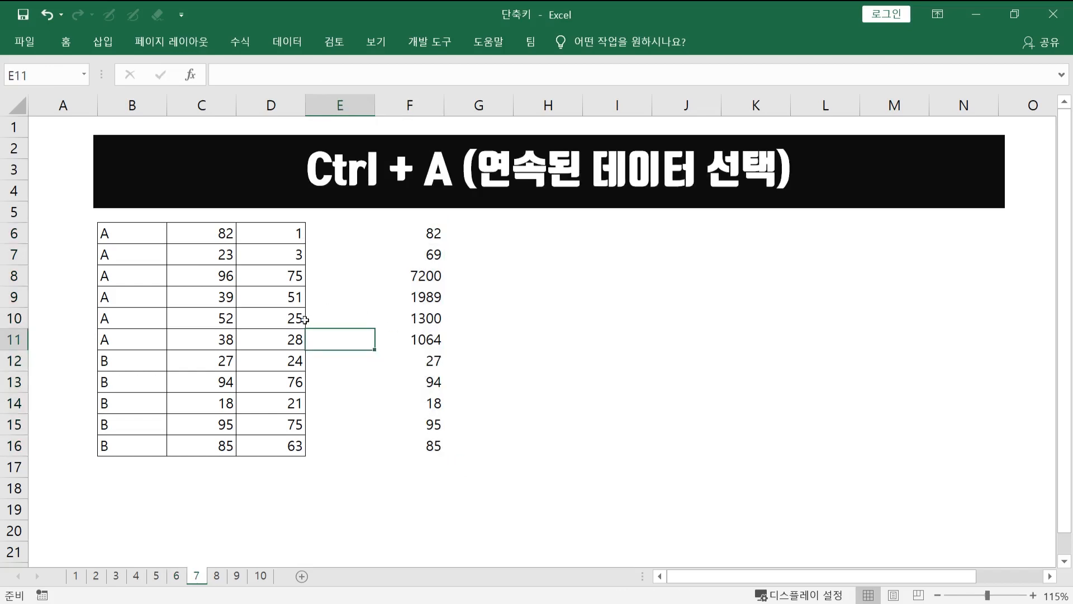
left_click(226, 331)
left_click_drag(138, 239, 294, 447)
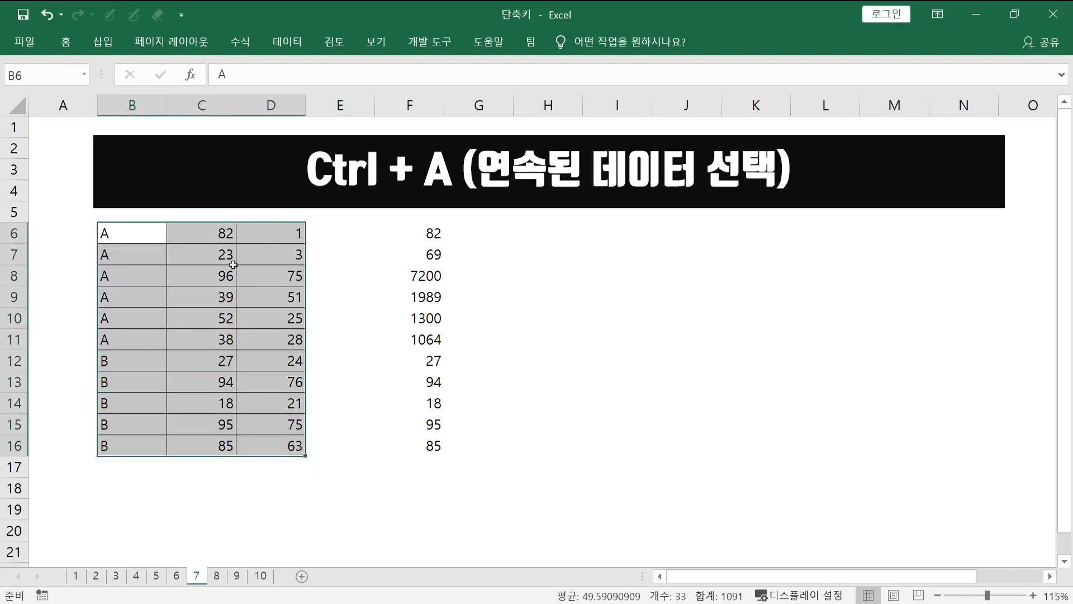
left_click(179, 313)
left_click(135, 280)
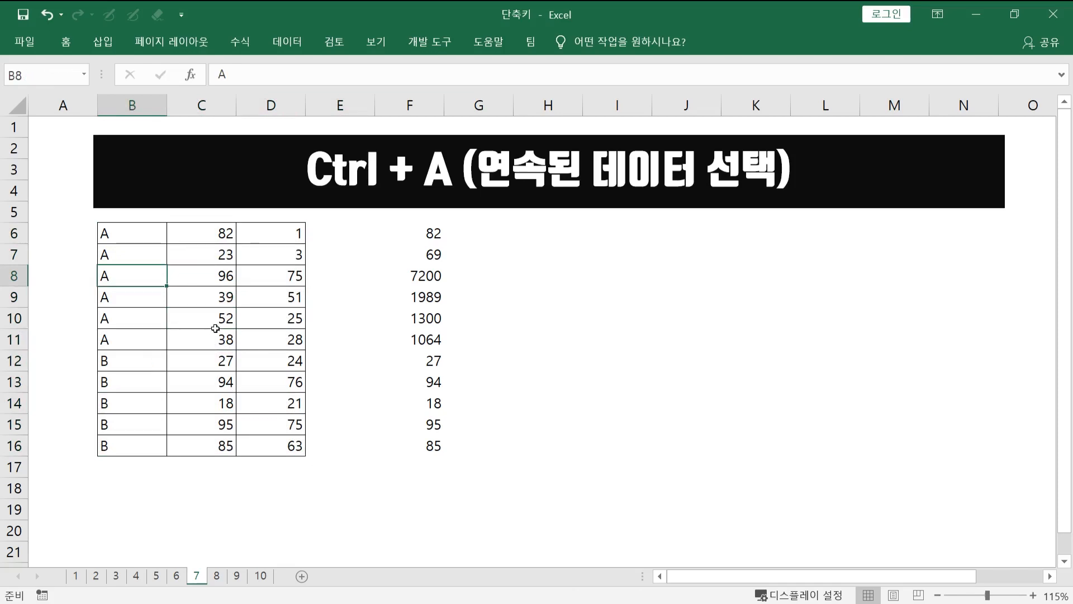
key("ctrl+a")
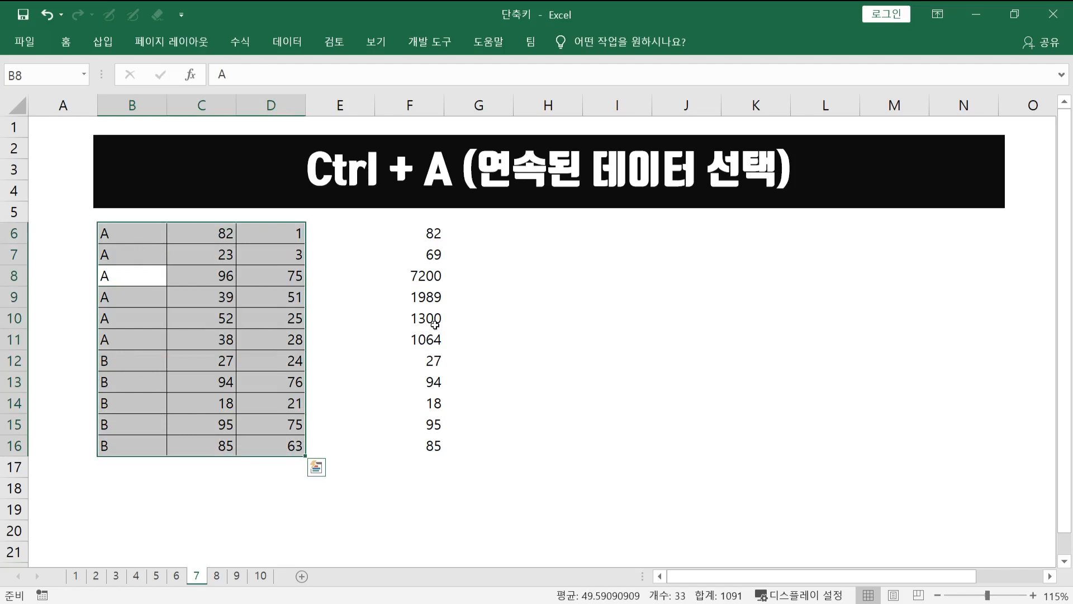
- Select the contiguous data F6:F16 starting from F10, and switch to sheet 8
left_click(419, 310)
key("ctrl+a")
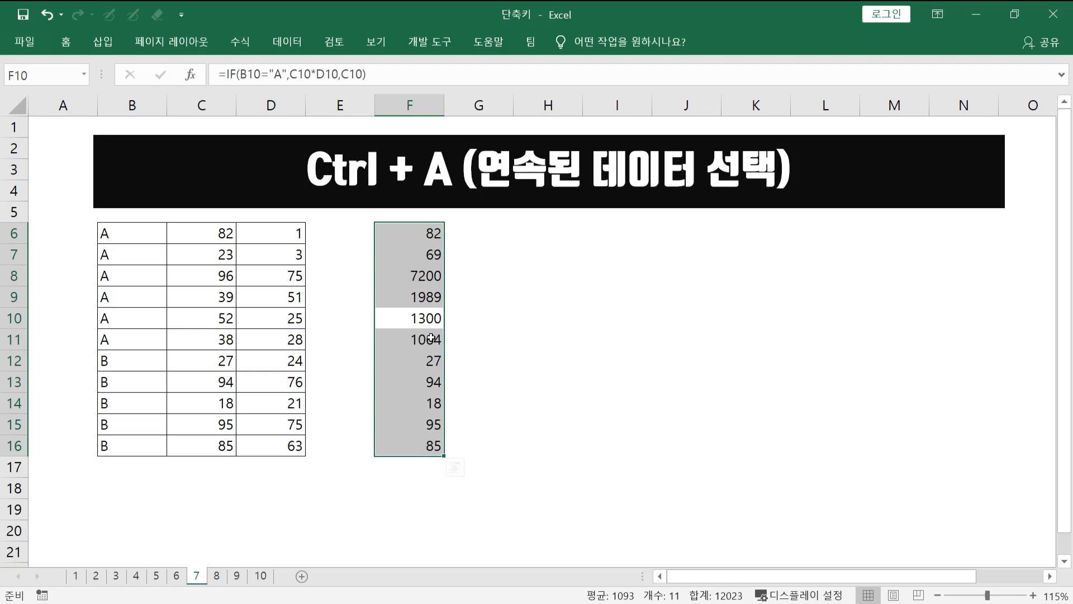
key("ctrl+Page_Down")
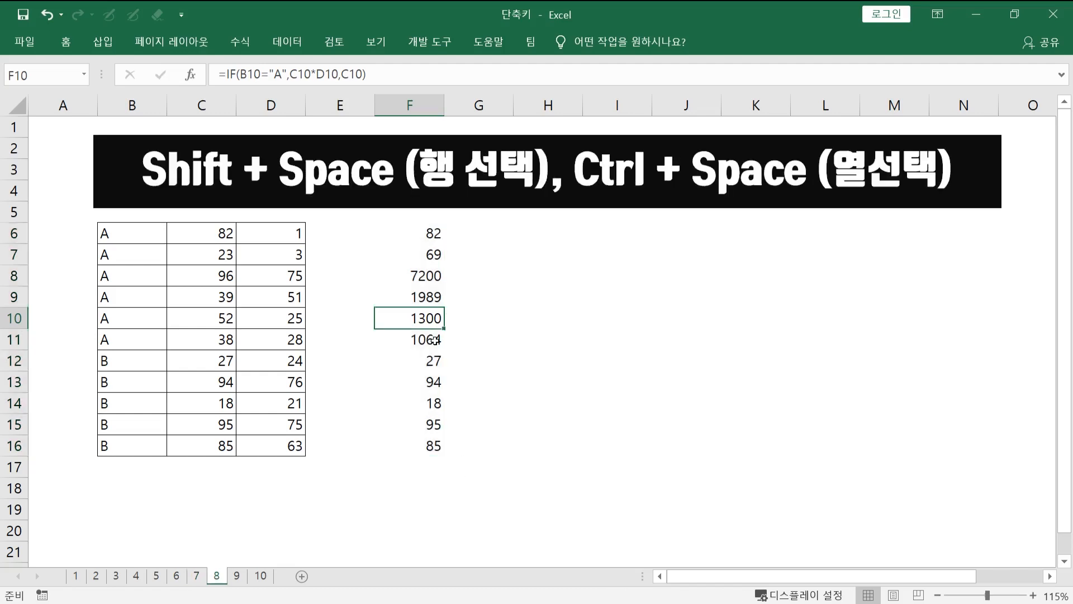
- Select entire rows from a single cell each: row 10 from C10, row 11 from F11 and row 14 from F14
left_click(233, 324)
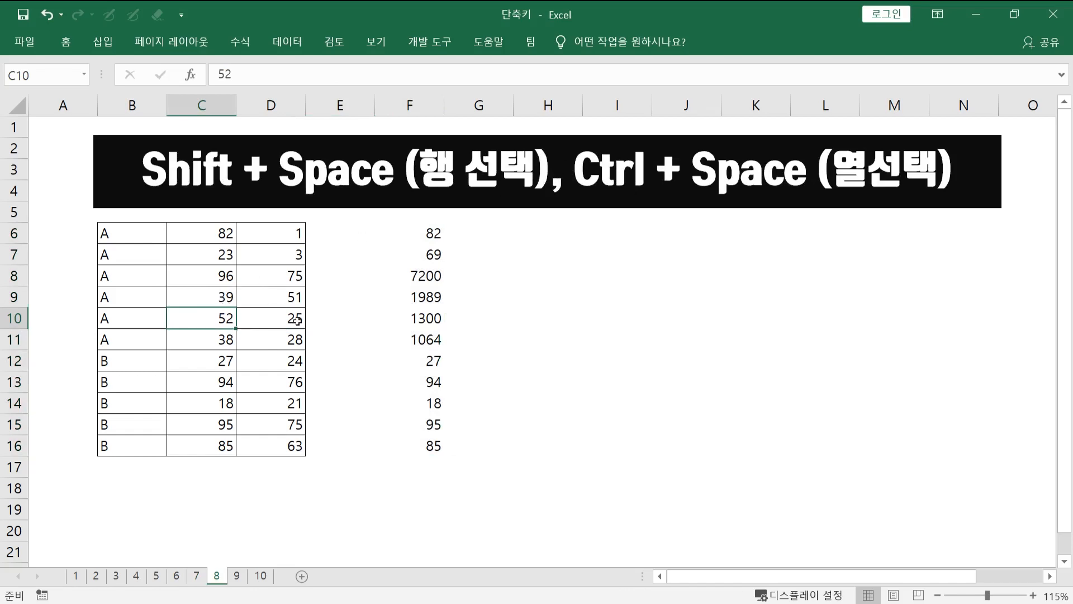
key("shift+space")
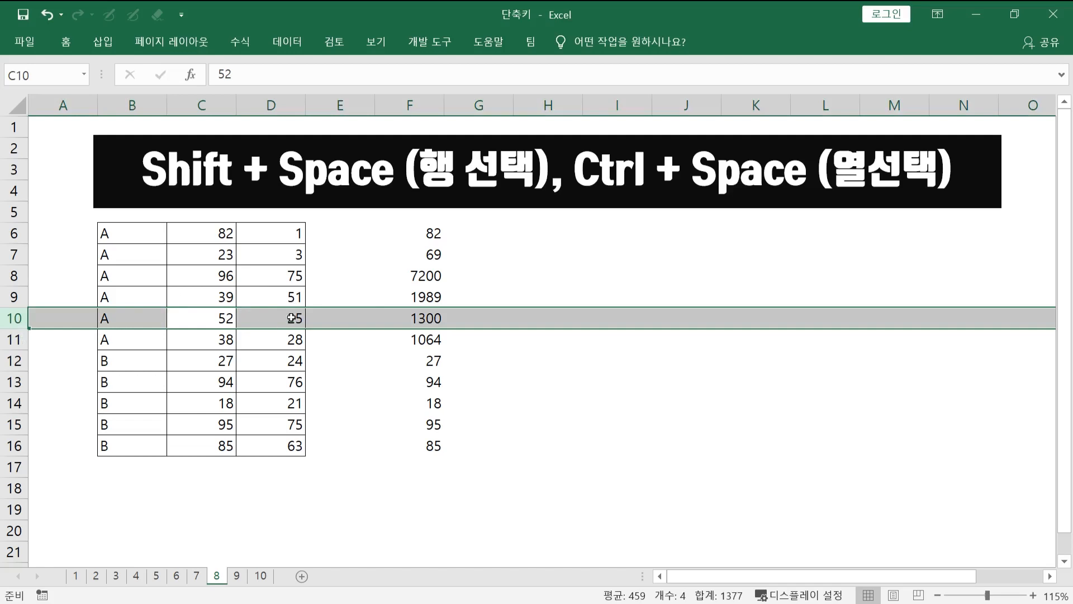
left_click(289, 339)
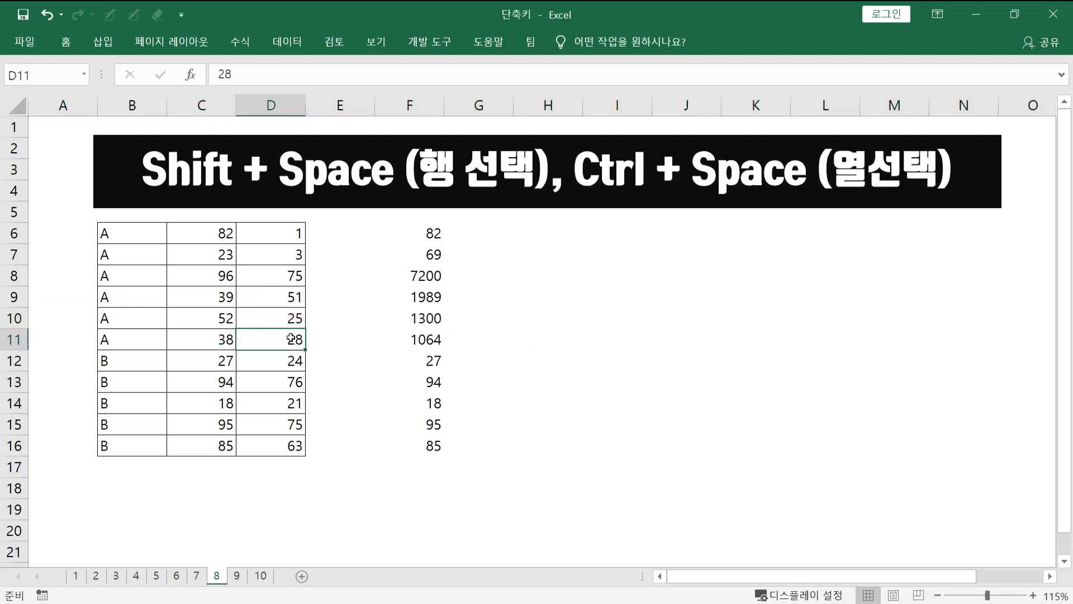
key("Right")
key("Right")
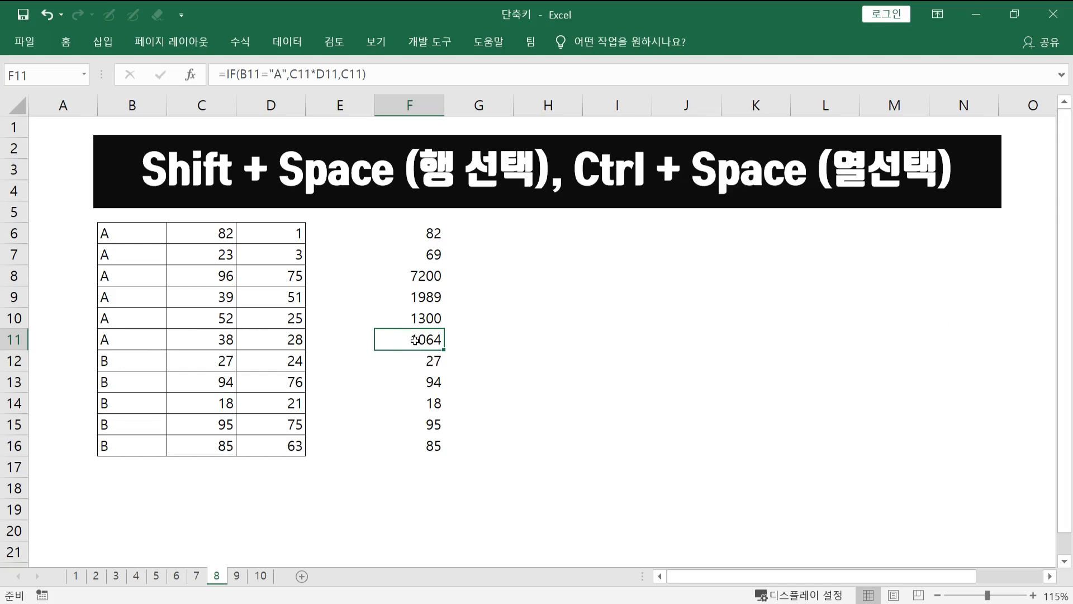
key("shift+space")
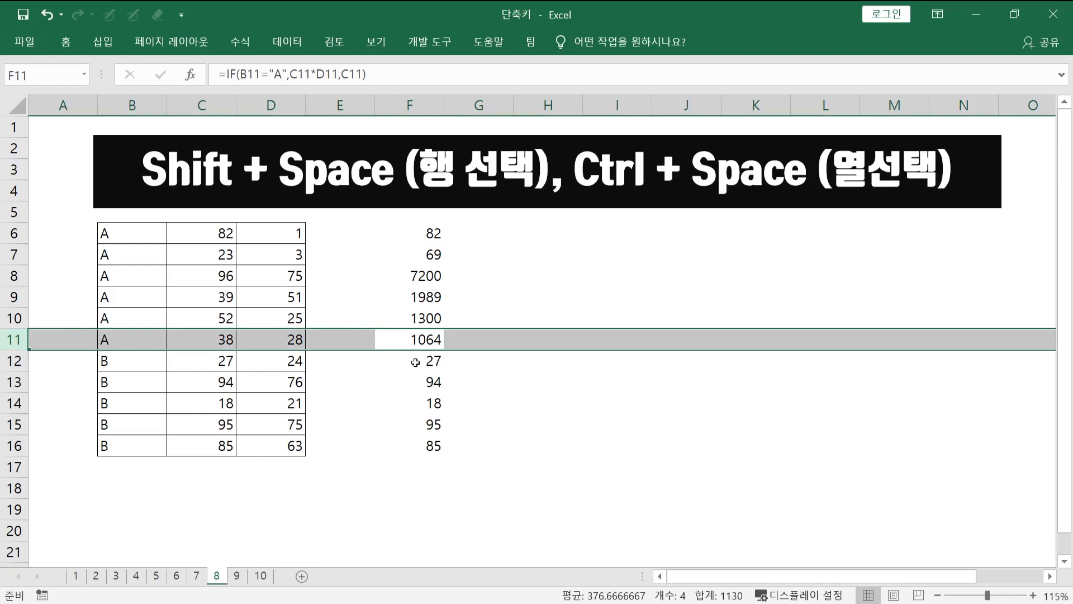
left_click(427, 399)
key("shift+space")
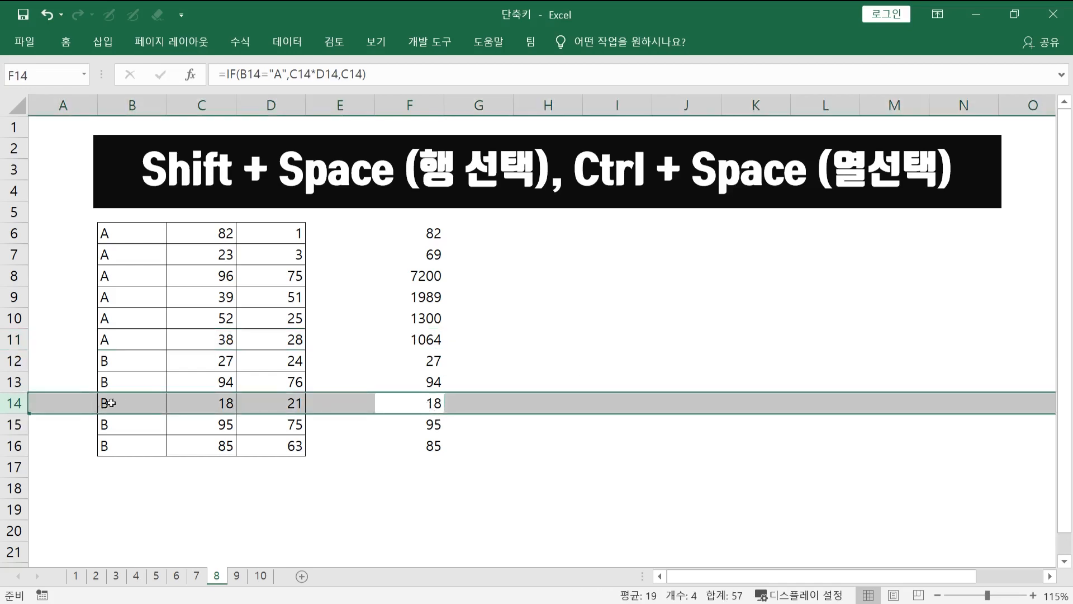
- Extend F9:F13 to whole rows, insert five blank rows at row 9, and undo the insertion
left_click_drag(426, 295, 425, 378)
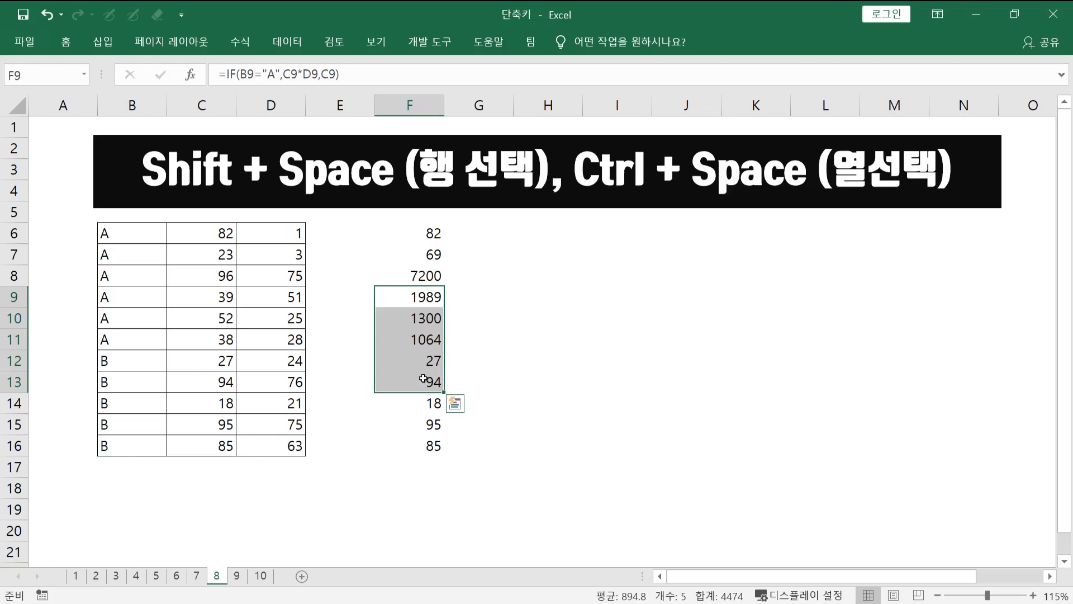
key("shift+space")
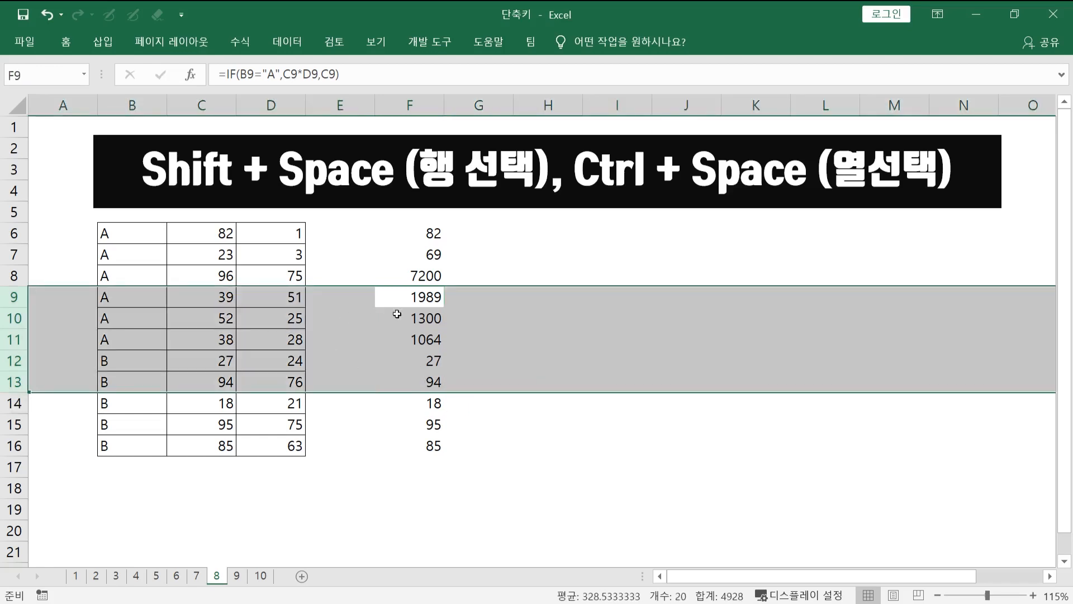
right_click(426, 337)
left_click(473, 465)
key("ctrl+z")
right_click(429, 326)
left_click(470, 442)
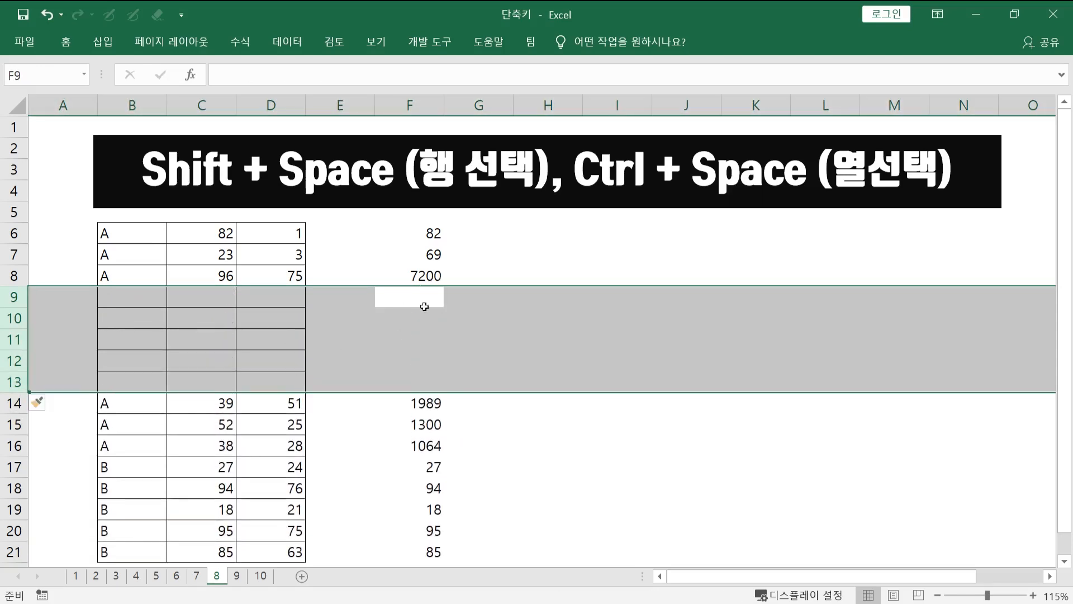
left_click(412, 428)
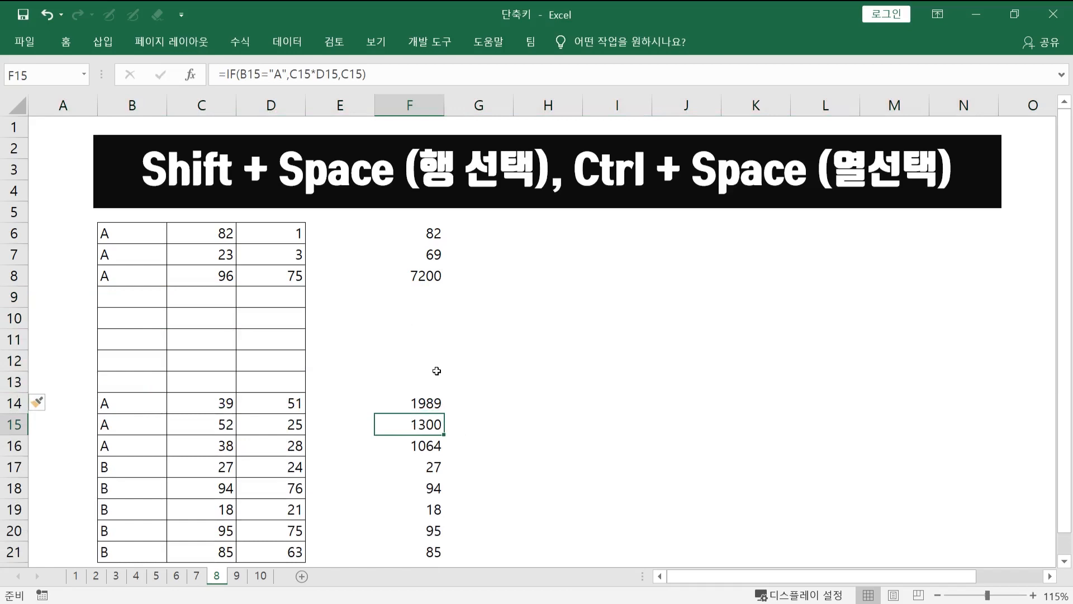
key("ctrl+z")
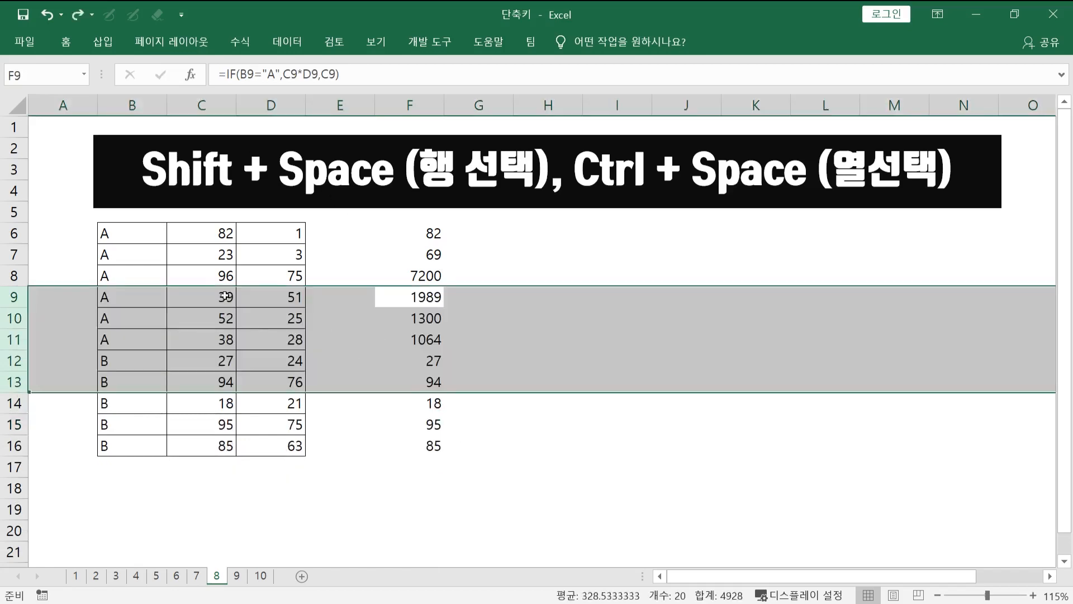
- Select the whole of column D from D10, and whole columns E and F from E11:F11
left_click(258, 322)
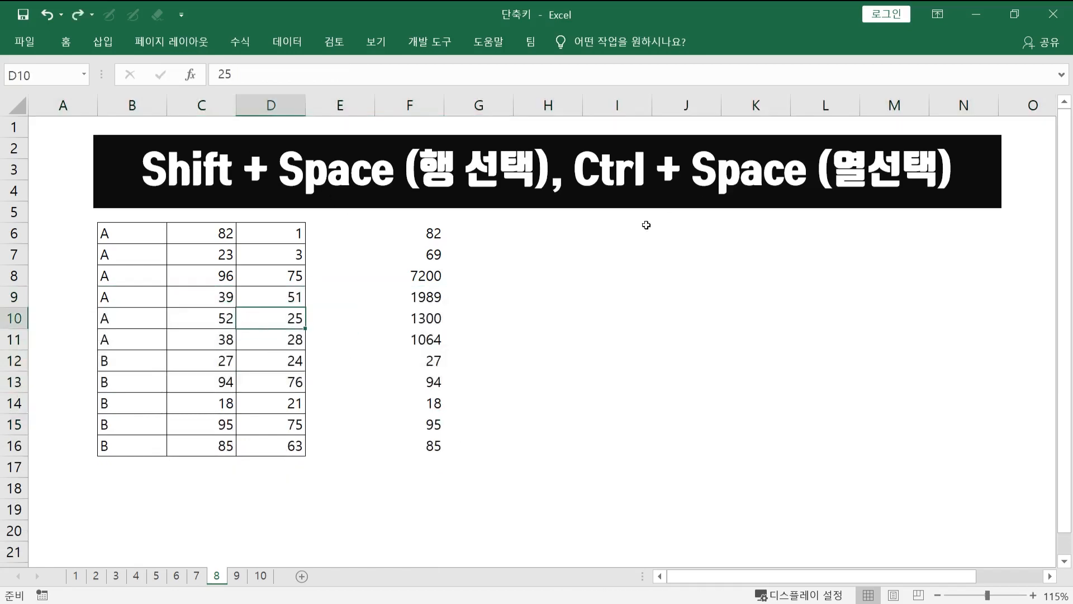
key("ctrl+space")
left_click(347, 295)
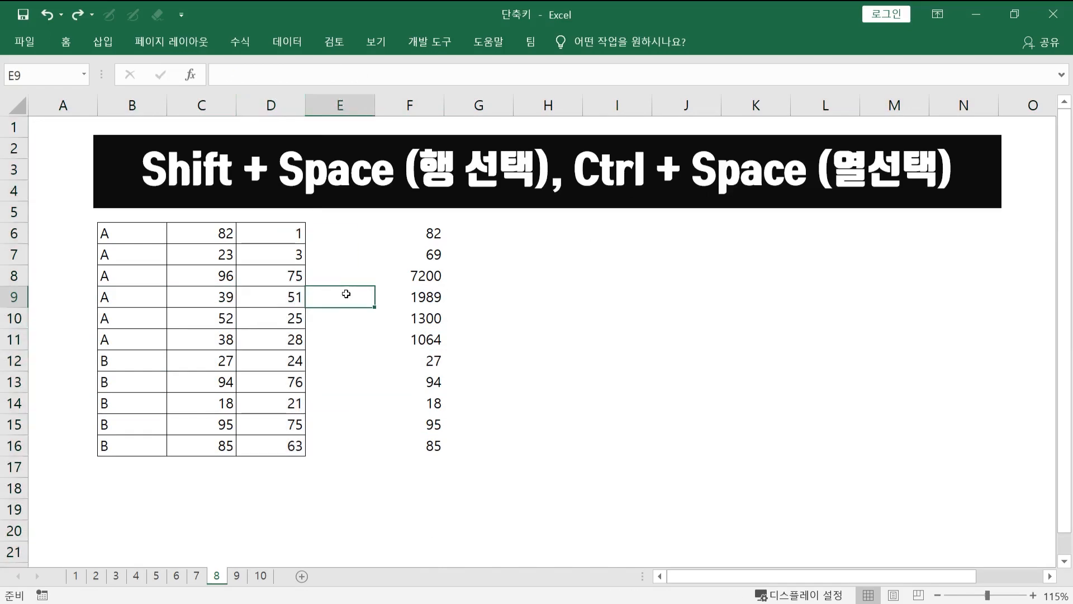
left_click_drag(348, 347, 424, 347)
key("ctrl+space")
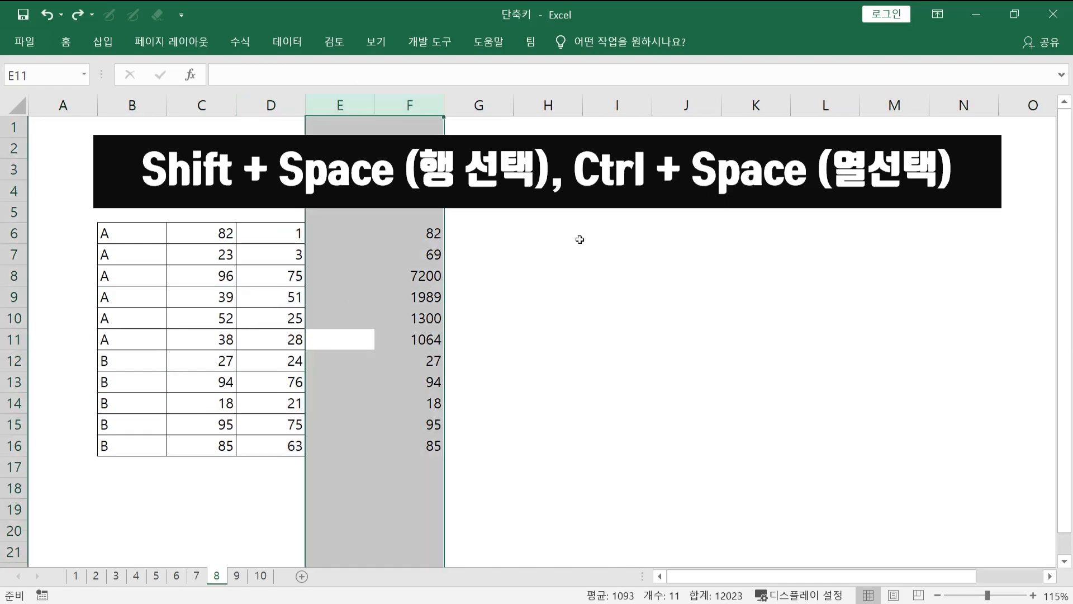
left_click(430, 295)
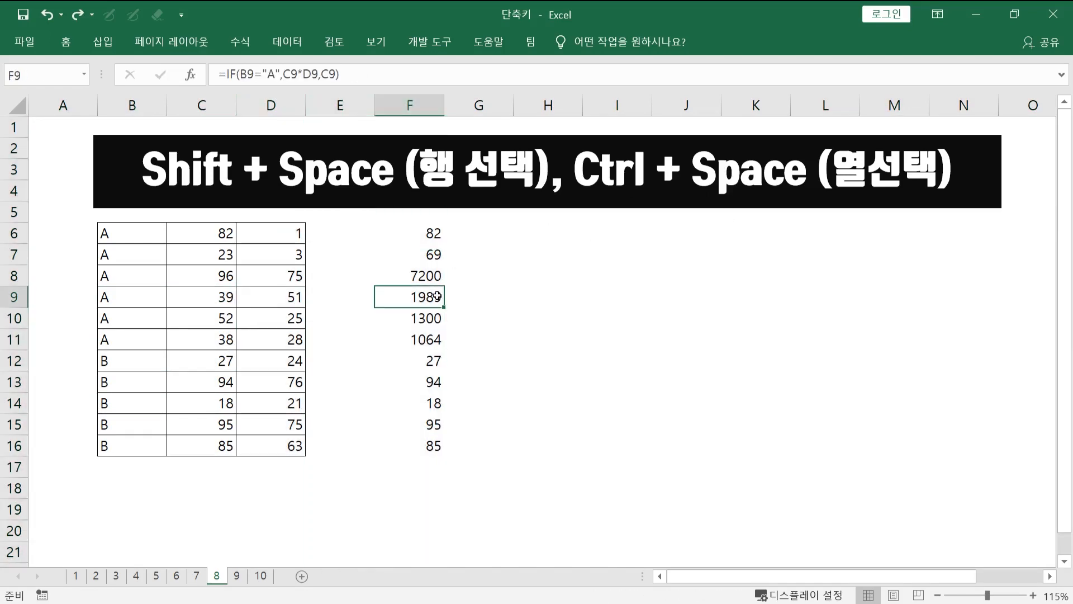
- On sheet 9, inspect the SUMPRODUCT formula in F6, jump to its referenced ranges and return to F6
key("ctrl+Page_Down")
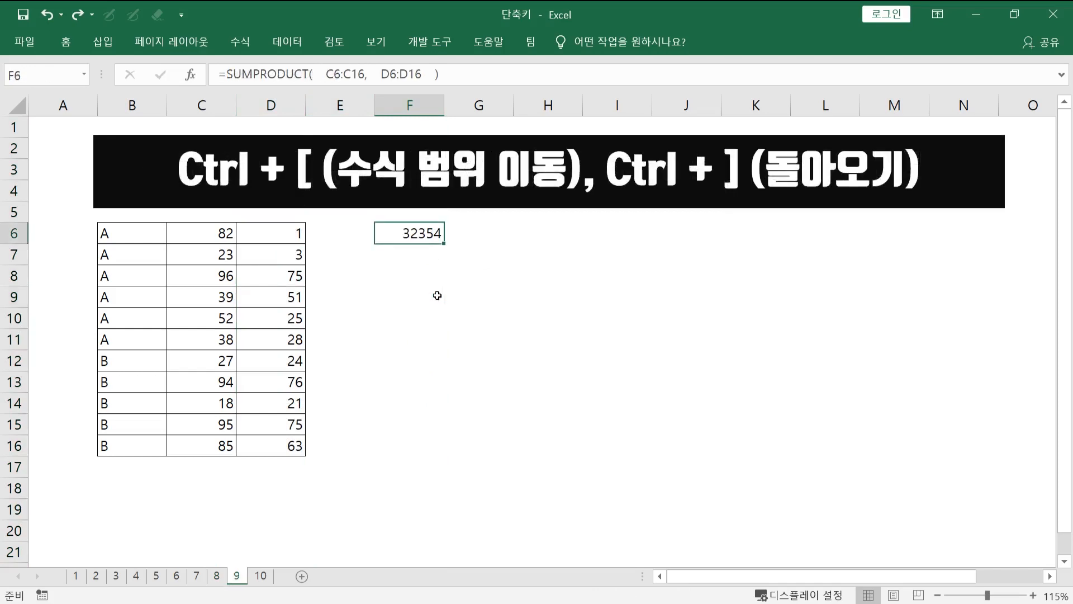
double_click(426, 233)
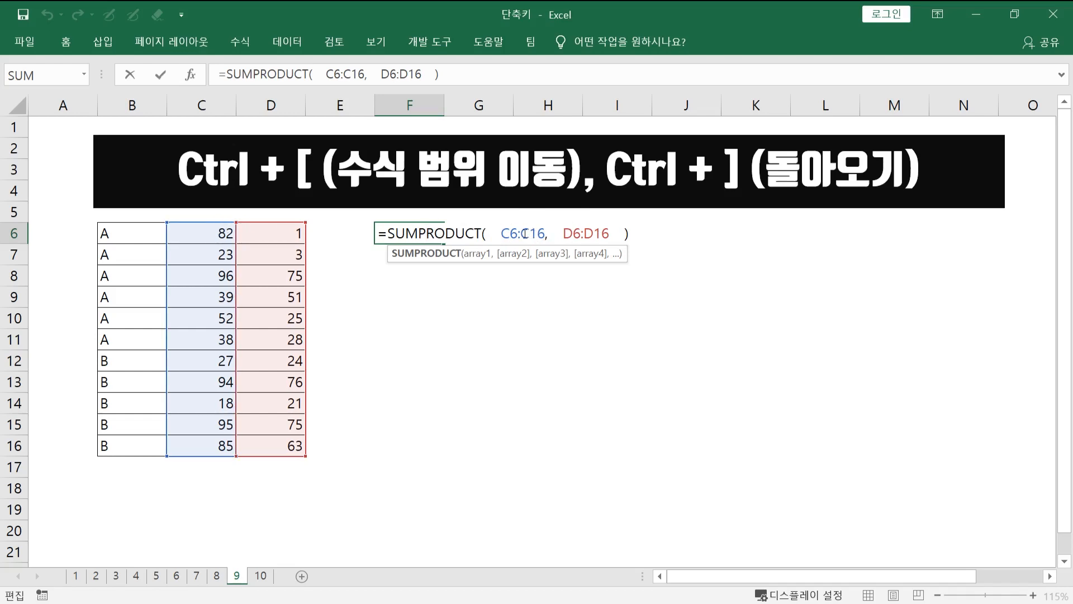
key("ctrl+Return")
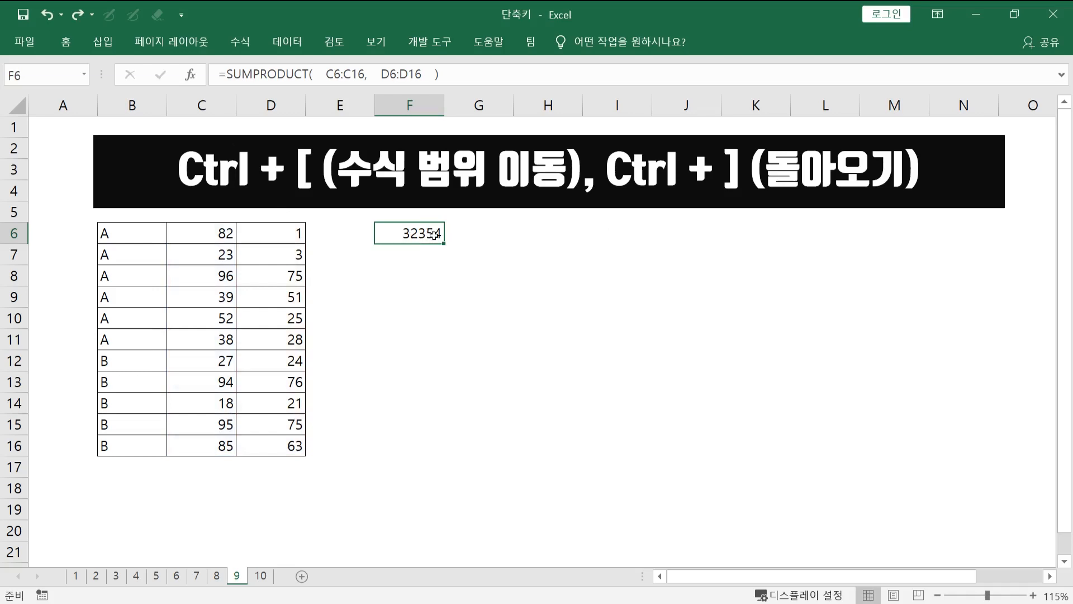
key("ctrl+bracketleft")
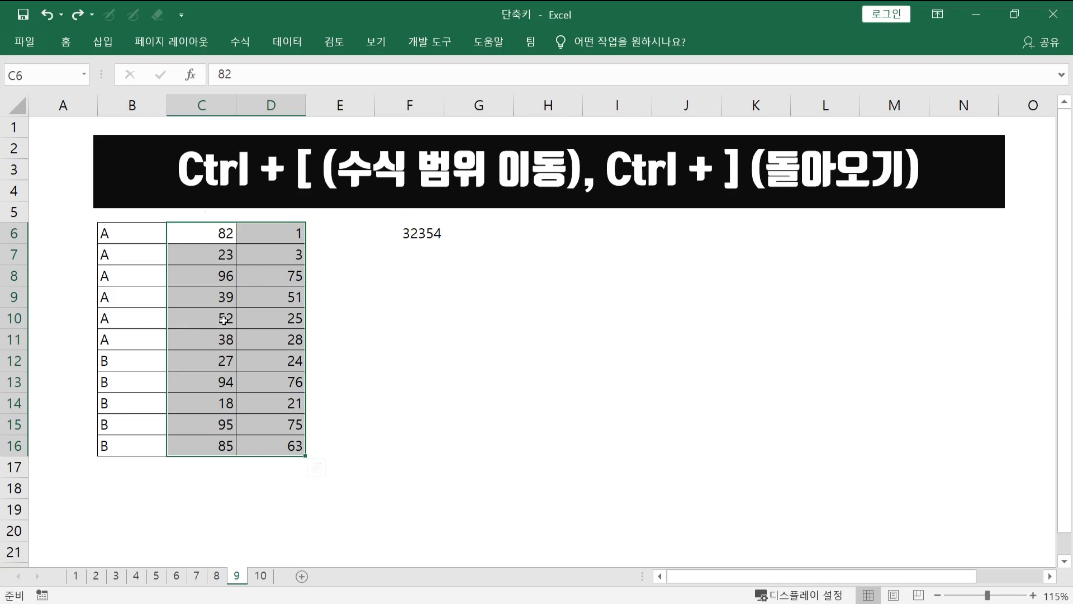
key("ctrl+bracketright")
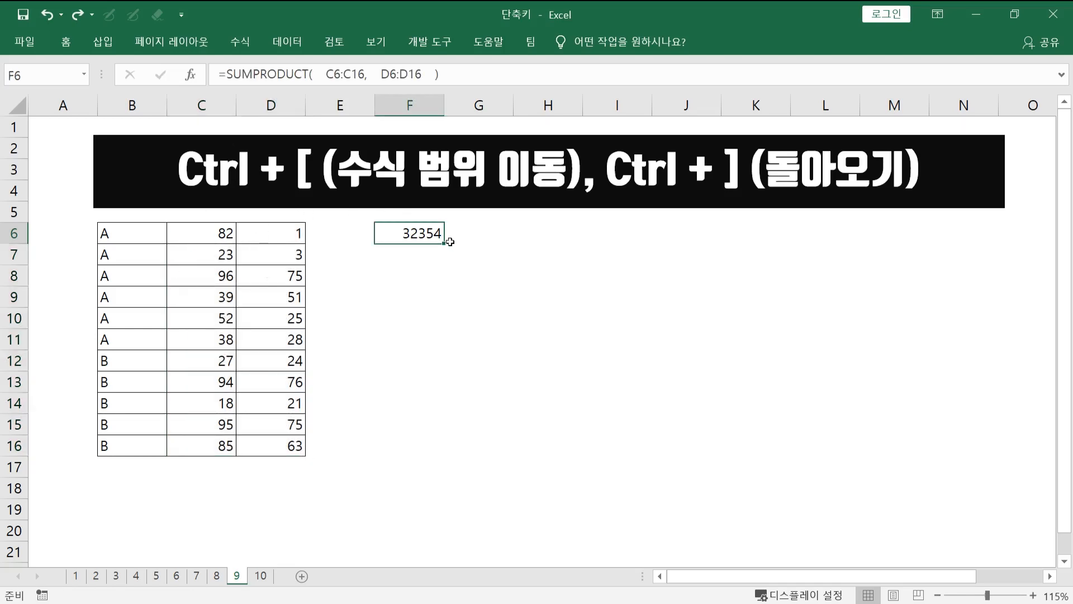
- Jump from F6 to its referenced ranges C6:D16 and paste a copy of them starting at I6
key("ctrl+bracketleft")
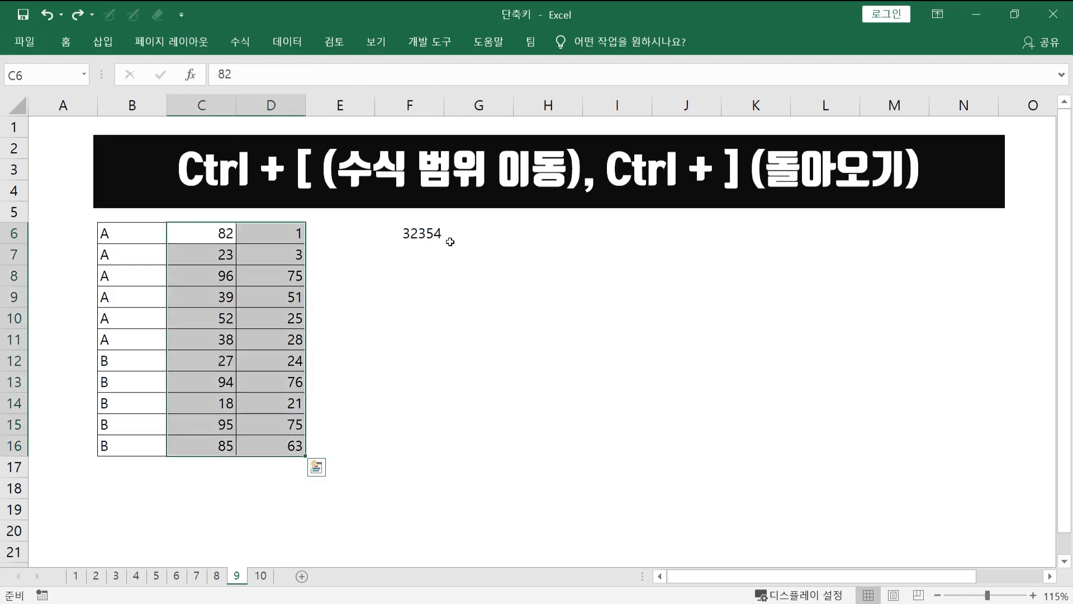
key("ctrl+c")
left_click(629, 235)
key("ctrl+v")
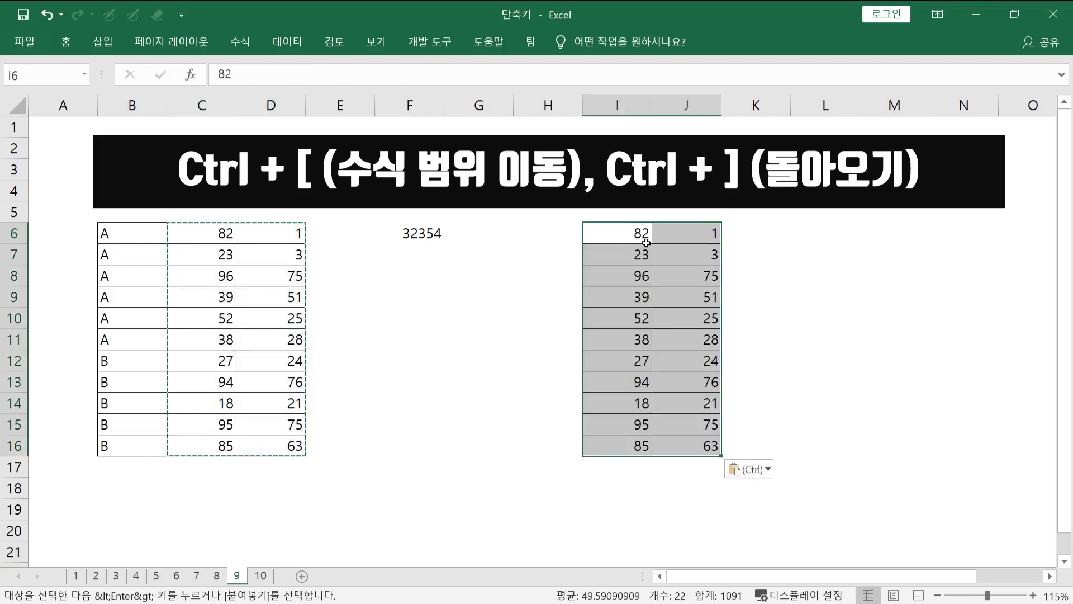
- Return to formula cell F6, select its referenced ranges once more, and deselect them
key("ctrl+bracketright")
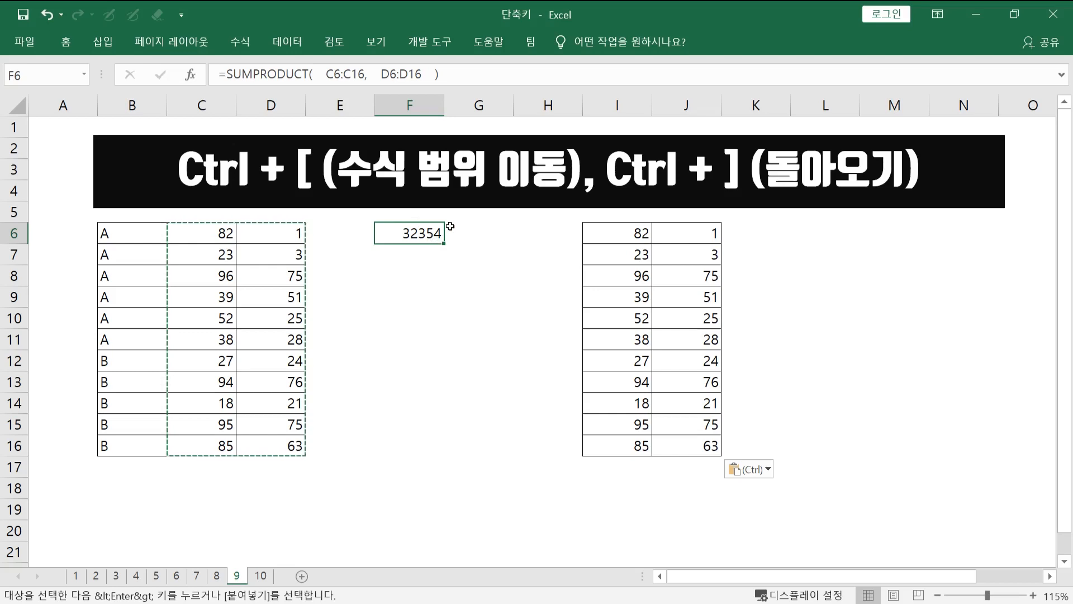
key("ctrl+bracketleft")
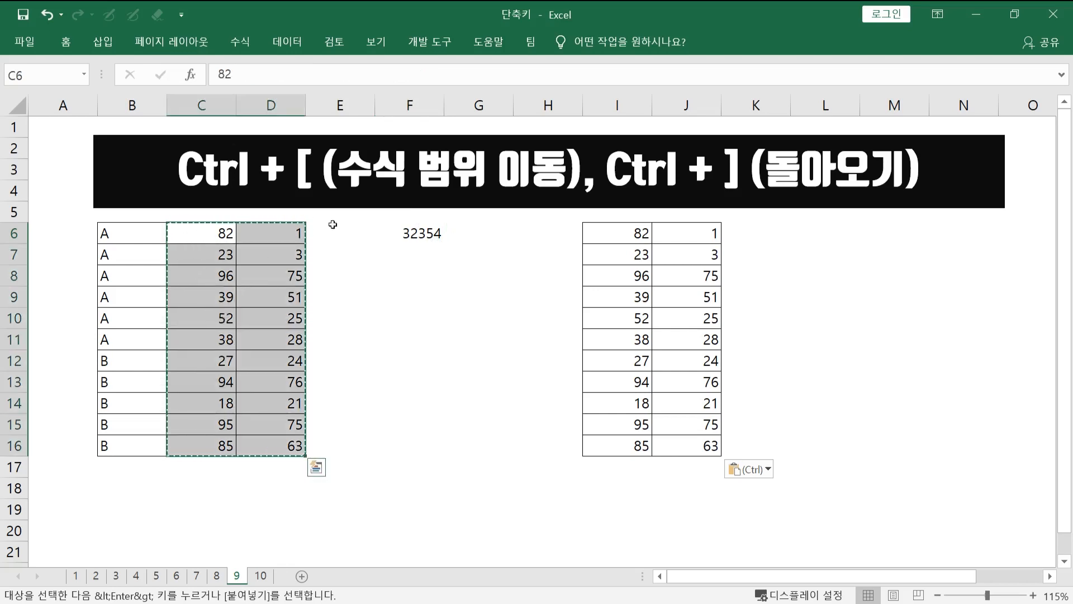
left_click(370, 338)
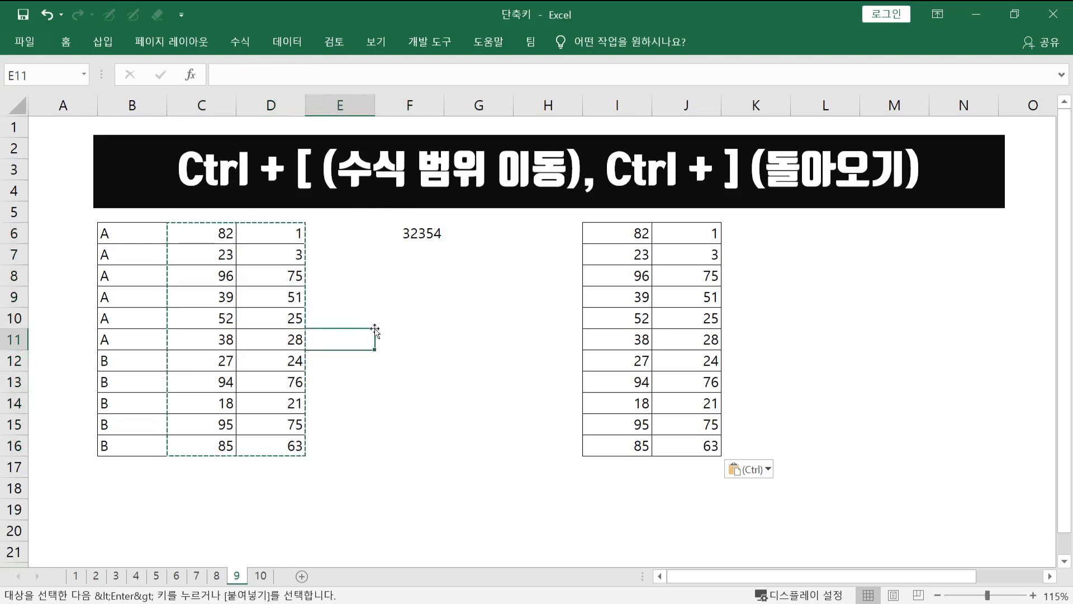
- Switch to sheet 10, and go back one sheet at a time through 9, 8 and 7 to sheet 6 using the sheet tabs
key("ctrl+Page_Down")
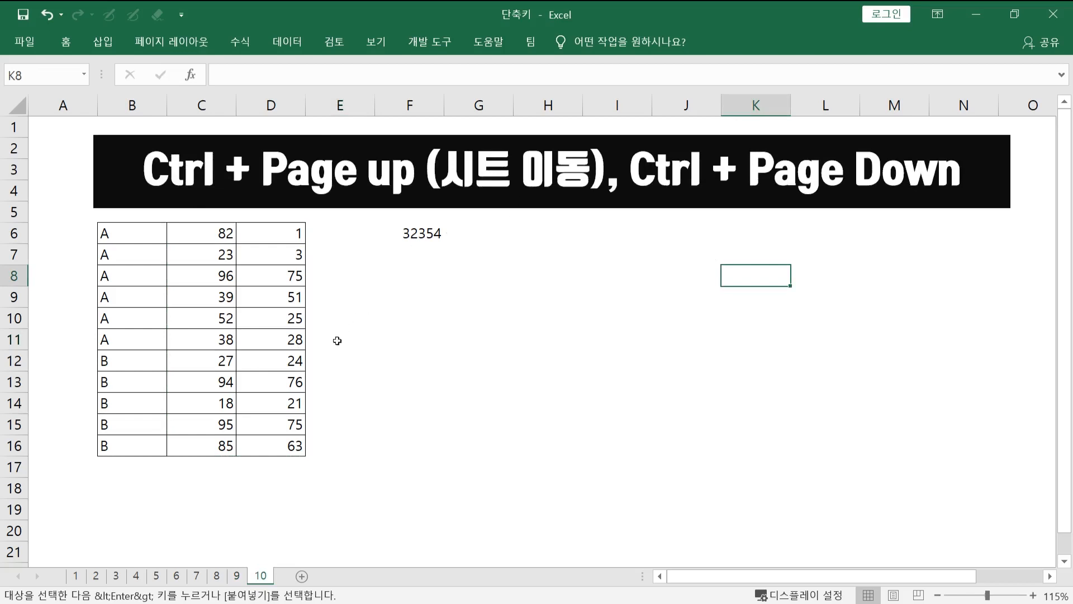
left_click(237, 577)
left_click(216, 577)
left_click(197, 577)
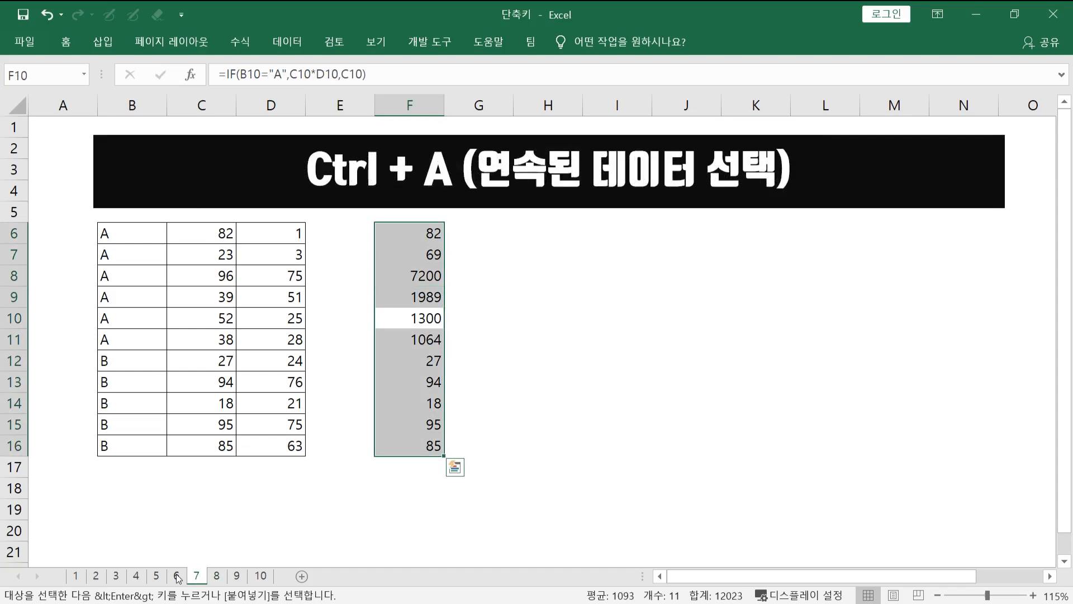
left_click(178, 576)
left_click(350, 403)
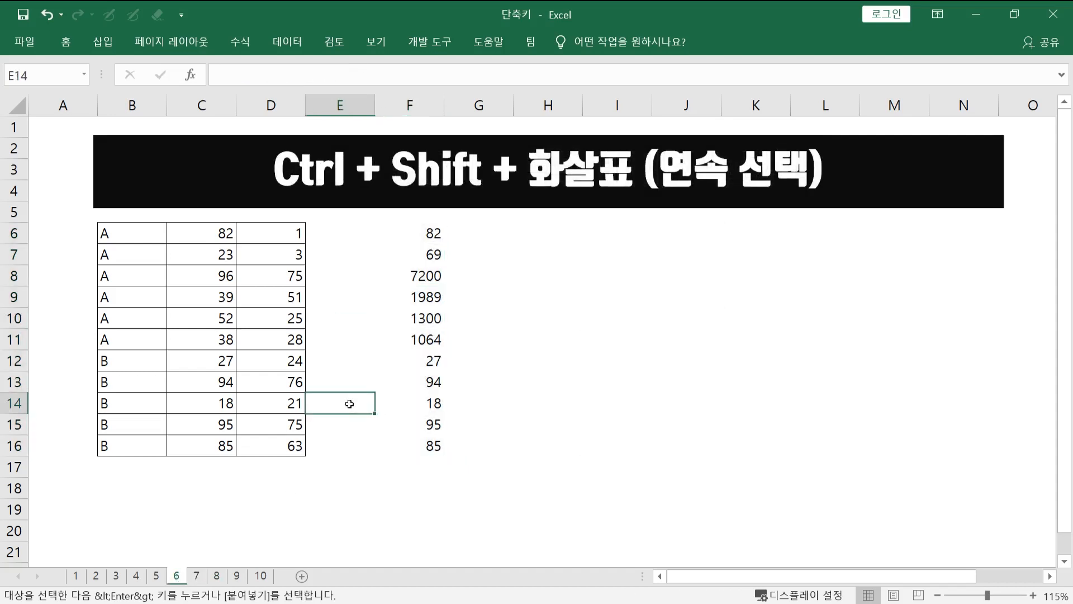
- Move backward through the preceding sheets with the keyboard until sheet 1 is active
key("ctrl+Page_Up")
key("ctrl+Page_Up")
key("ctrl+Page_Up")
key("ctrl+Page_Up")
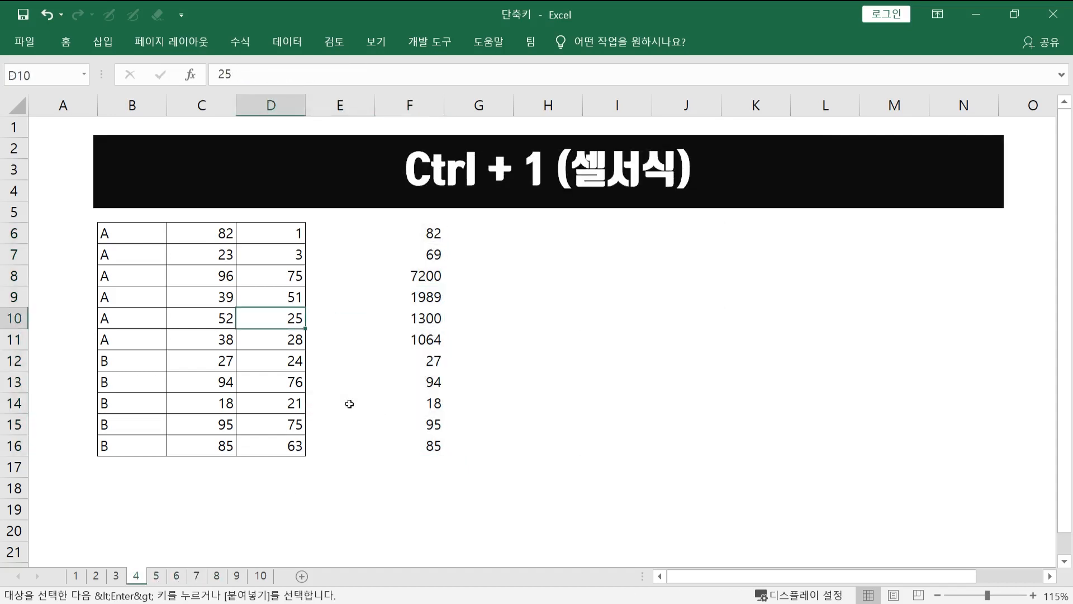
key("ctrl+Page_Up")
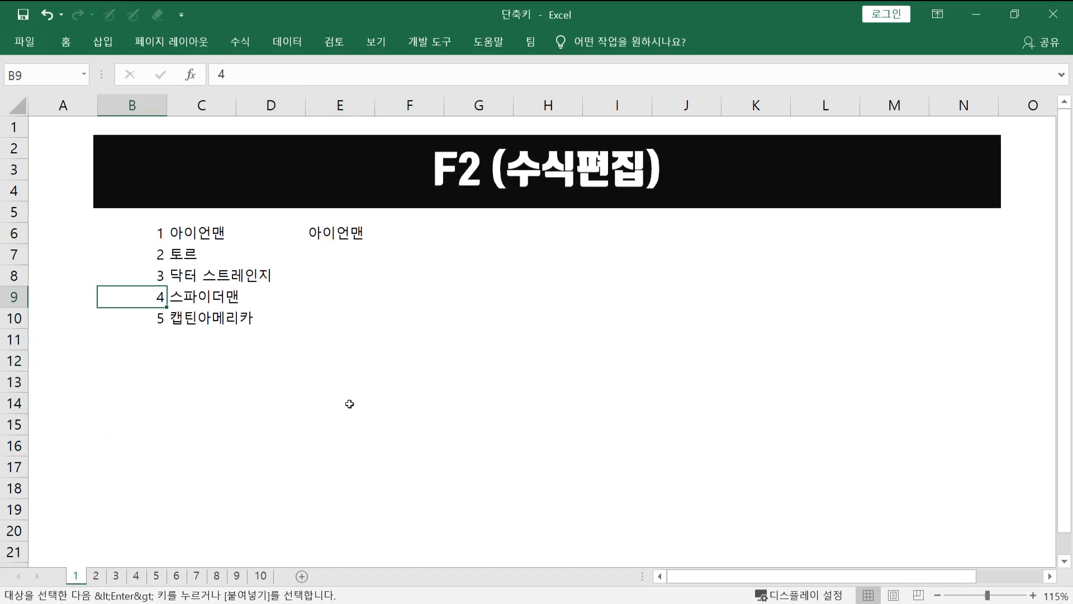
- Move forward through the sheets with the keyboard from sheet 1 to sheet 10
key("ctrl+Page_Down")
key("ctrl+Page_Down")
key("ctrl+Page_Down")
key("ctrl+Page_Down")
key("ctrl+Page_Down")
key("ctrl+Page_Down")
key("ctrl+Page_Down")
key("ctrl+Page_Down")
key("ctrl+Page_Down")
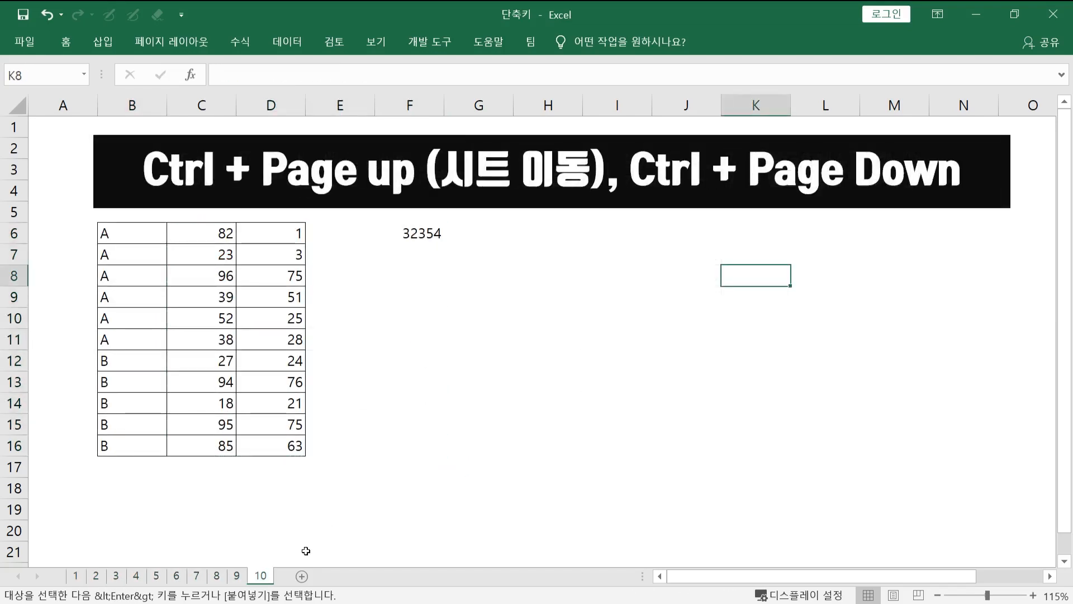